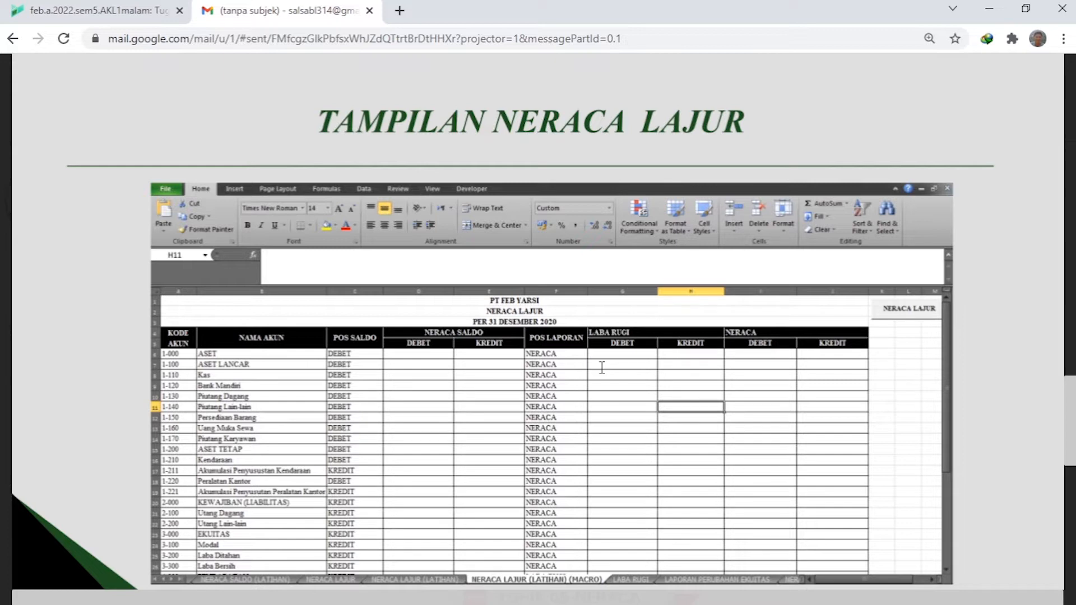
# Switch to the Excel workbook and fill the KODE AKUN column, A6:A37, of the Neraca Lajur sheet with =KodeAkun
pyautogui.hotkey('alt', 'Tab')
pyautogui.press('Tab')
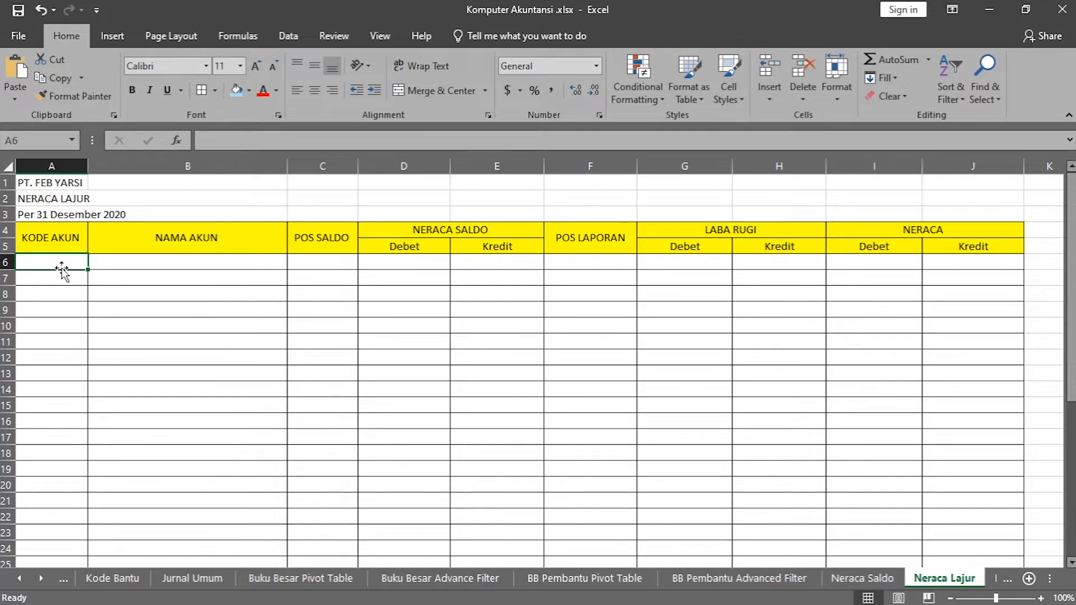
pyautogui.write('=kode')
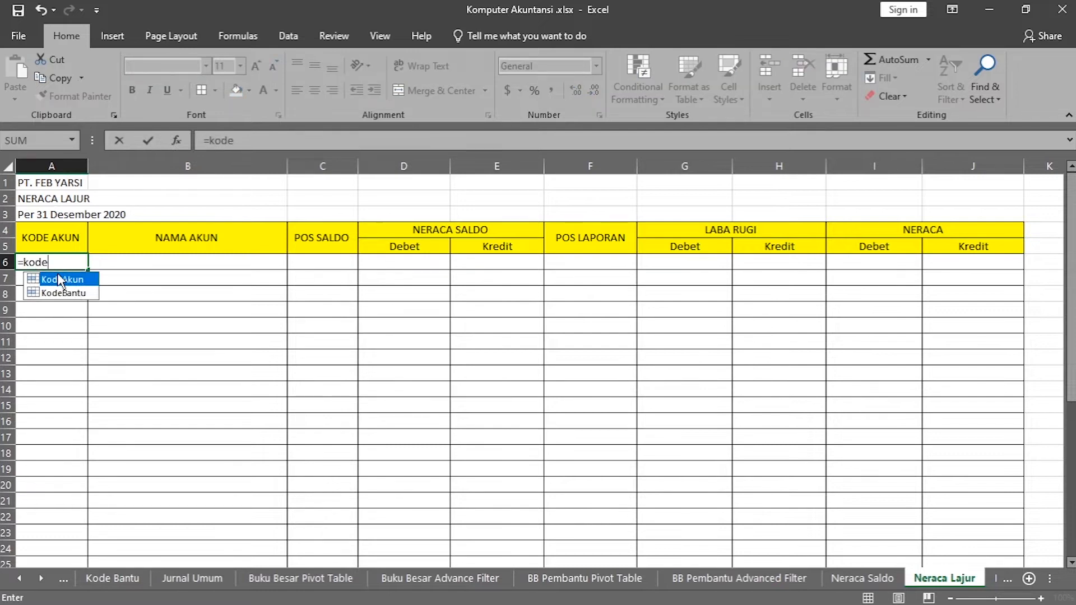
pyautogui.doubleClick(58, 278)
pyautogui.hotkey('ctrl', 'Return')
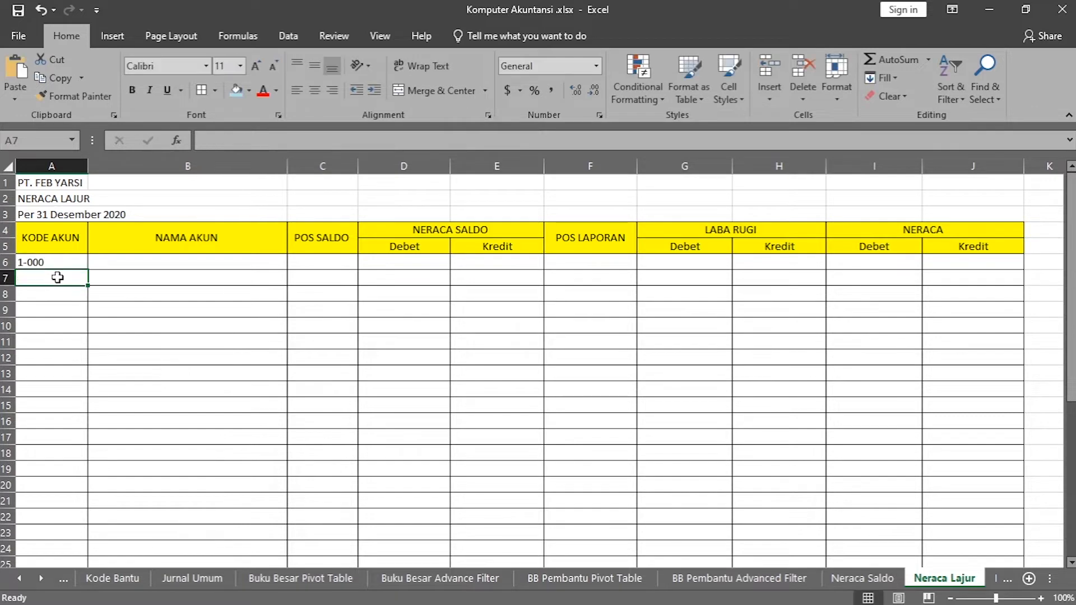
pyautogui.moveTo(90, 267); pyautogui.dragTo(91, 488)
pyautogui.scroll(1, 295, 288)
pyautogui.scroll(5, 294, 288)
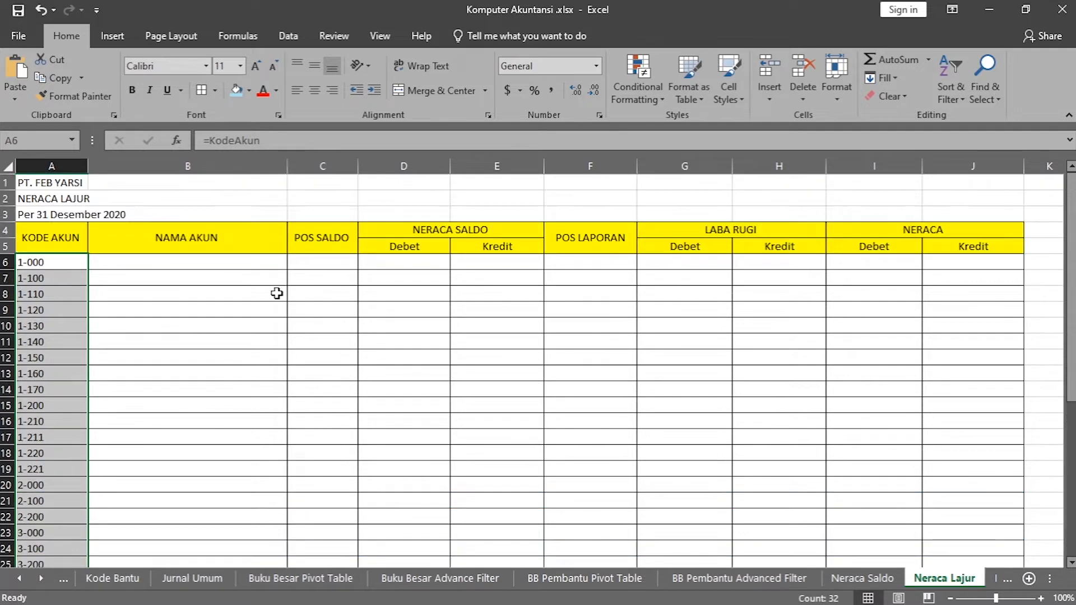
# Enter =VLOOKUP(A6,DAFTARAKUN,2,0) in cell B6 of the NAMA AKUN column
pyautogui.click(175, 262)
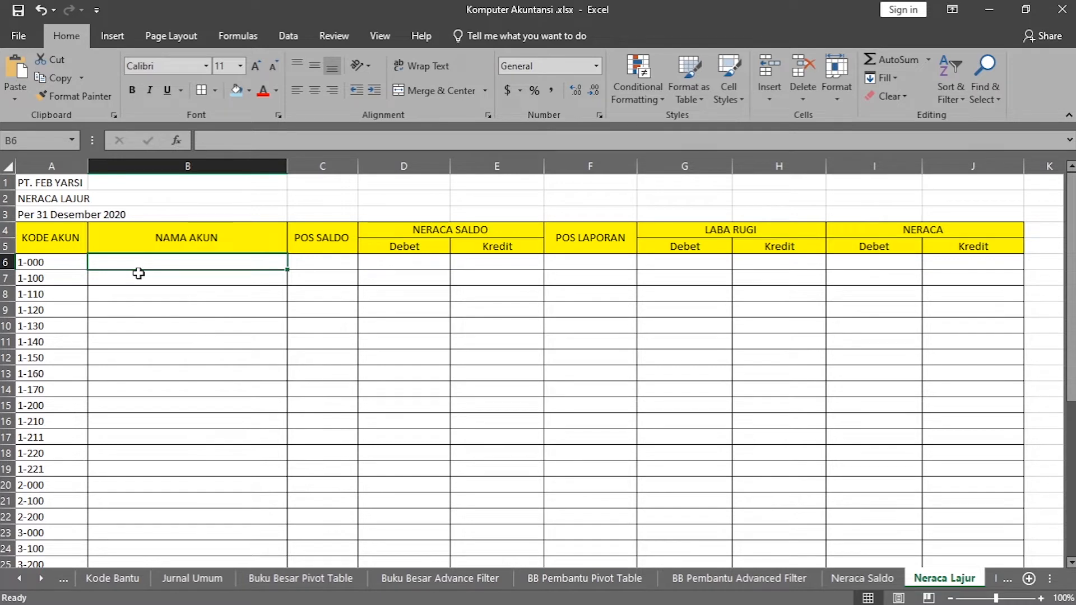
pyautogui.write('=')
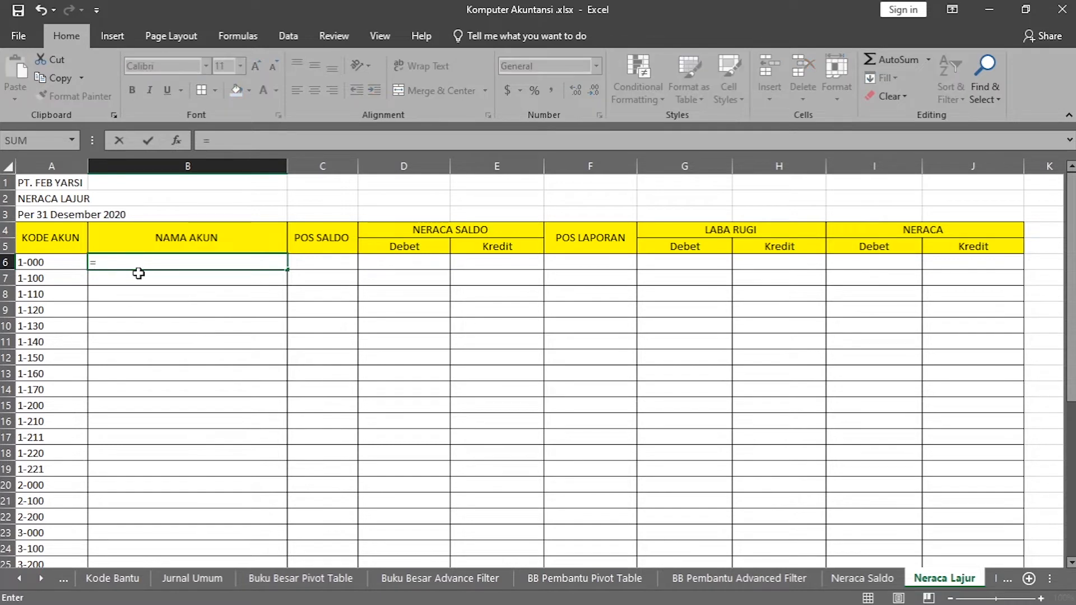
pyautogui.write('vlooku')
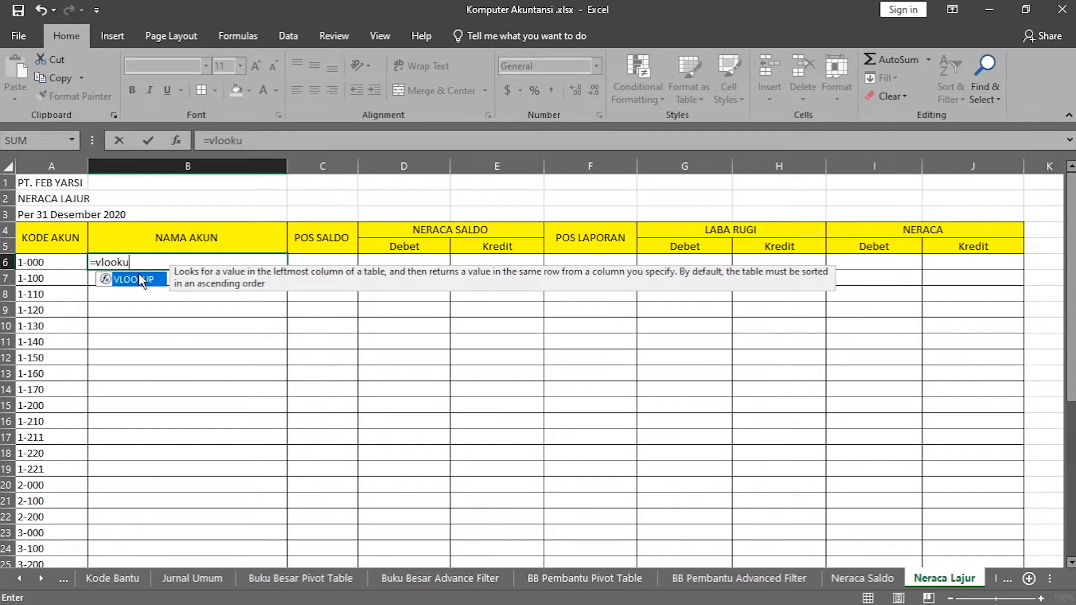
pyautogui.write('p(')
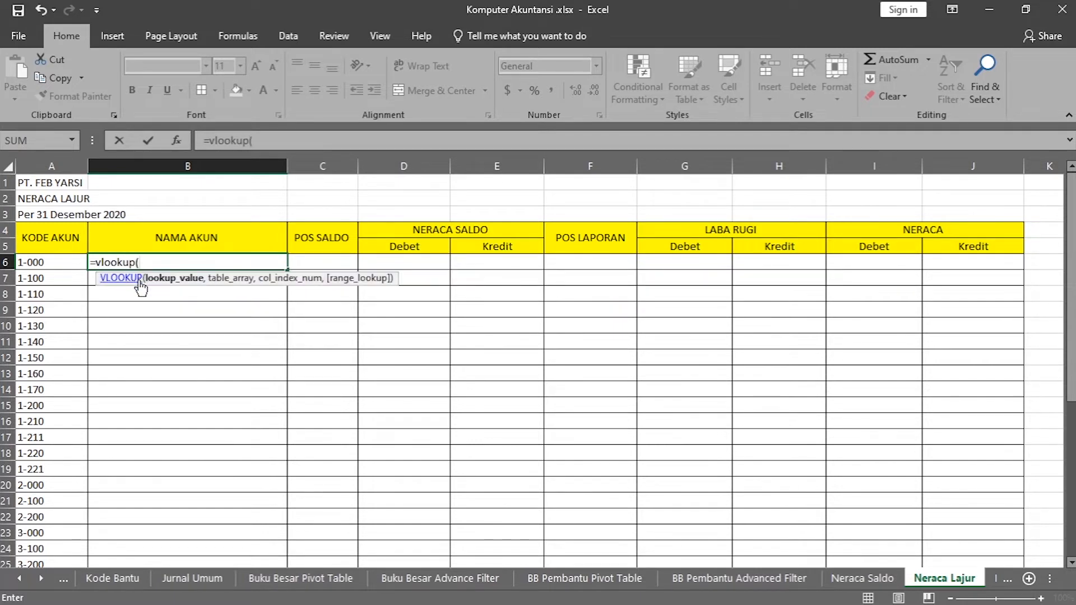
pyautogui.click(70, 268)
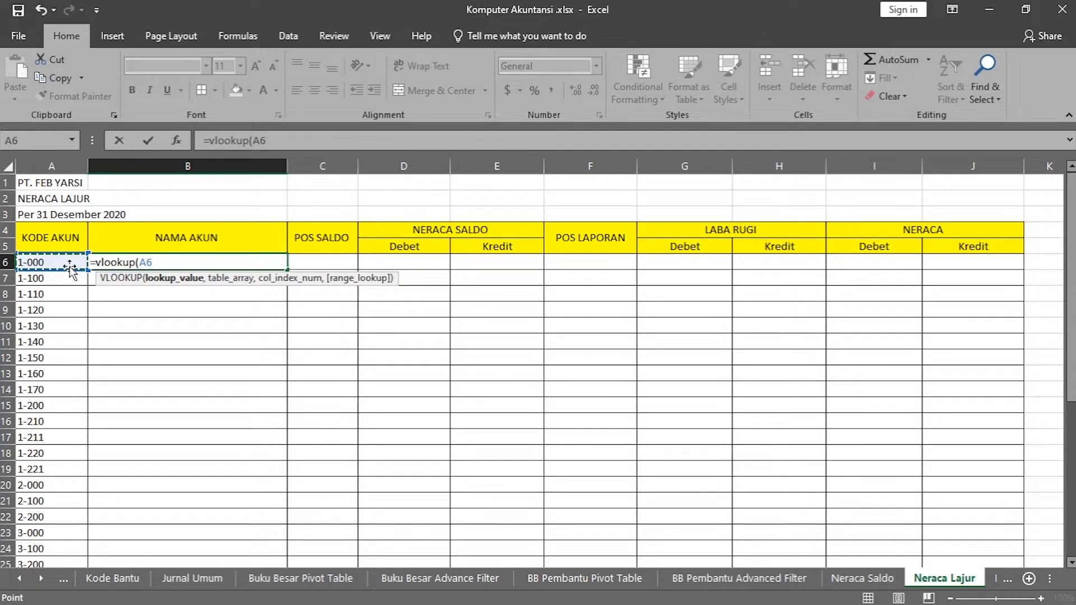
pyautogui.write(',')
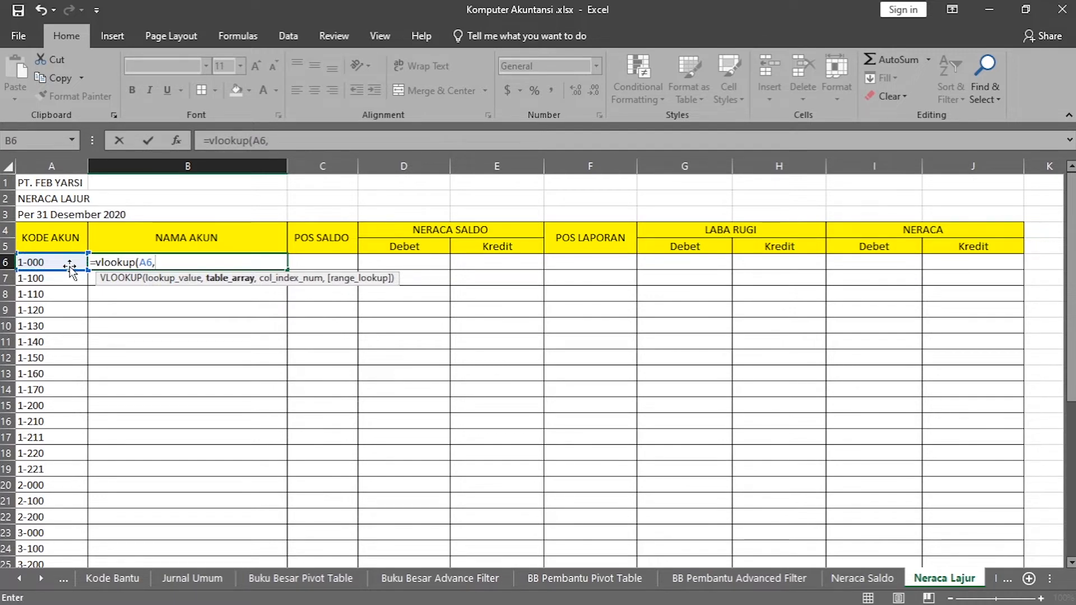
pyautogui.write('daf')
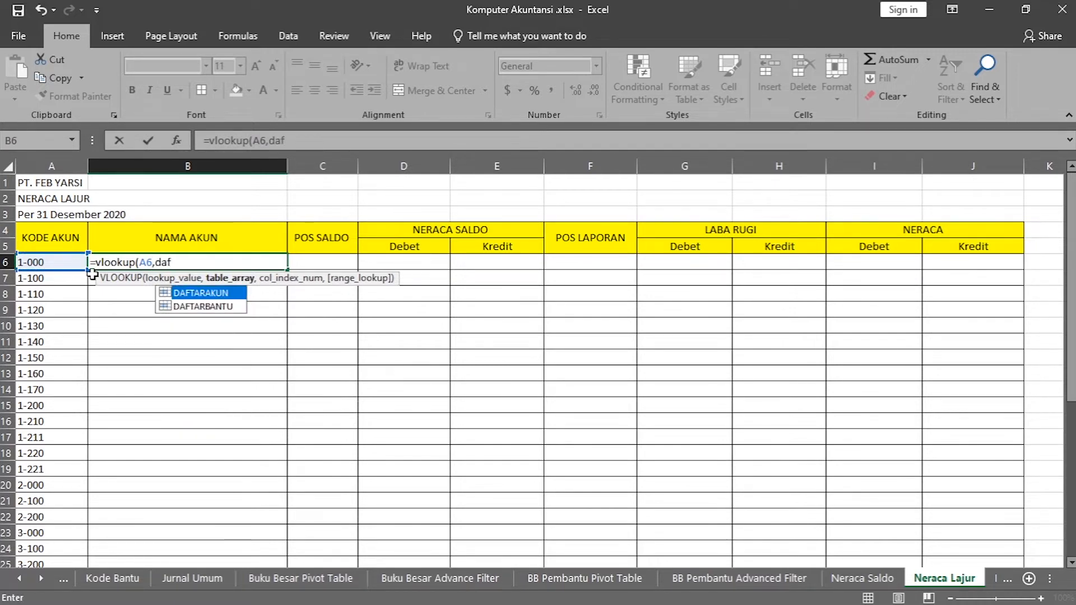
pyautogui.doubleClick(218, 293)
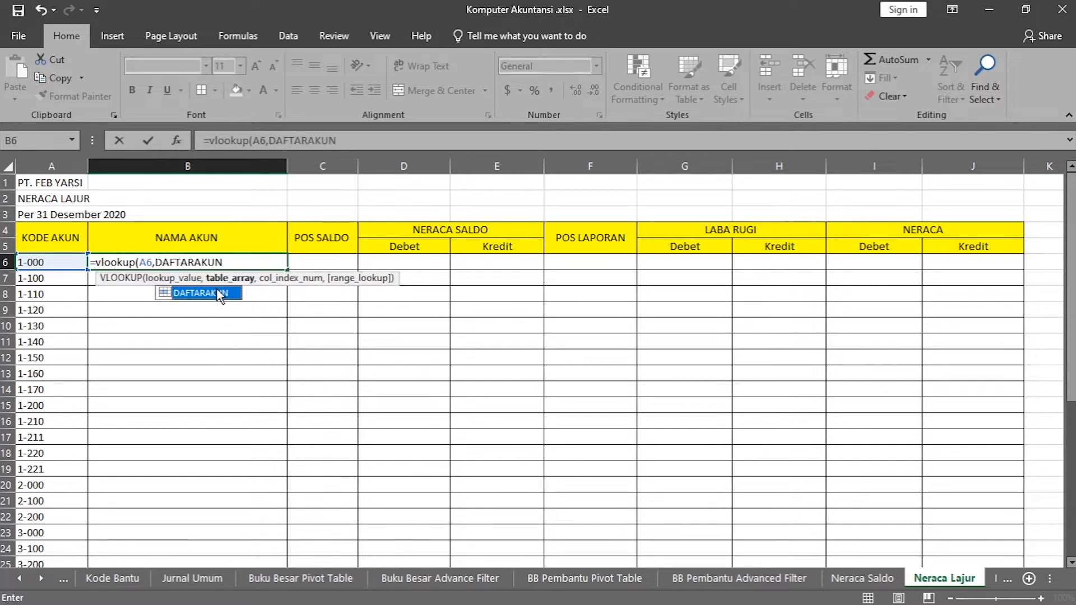
pyautogui.write(',2')
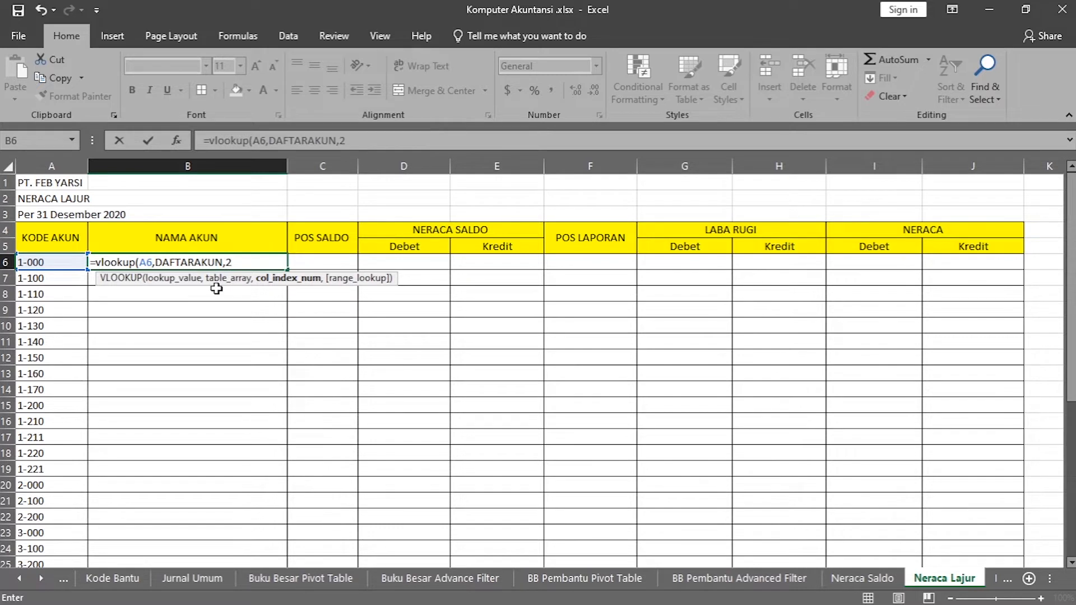
pyautogui.write(',0)')
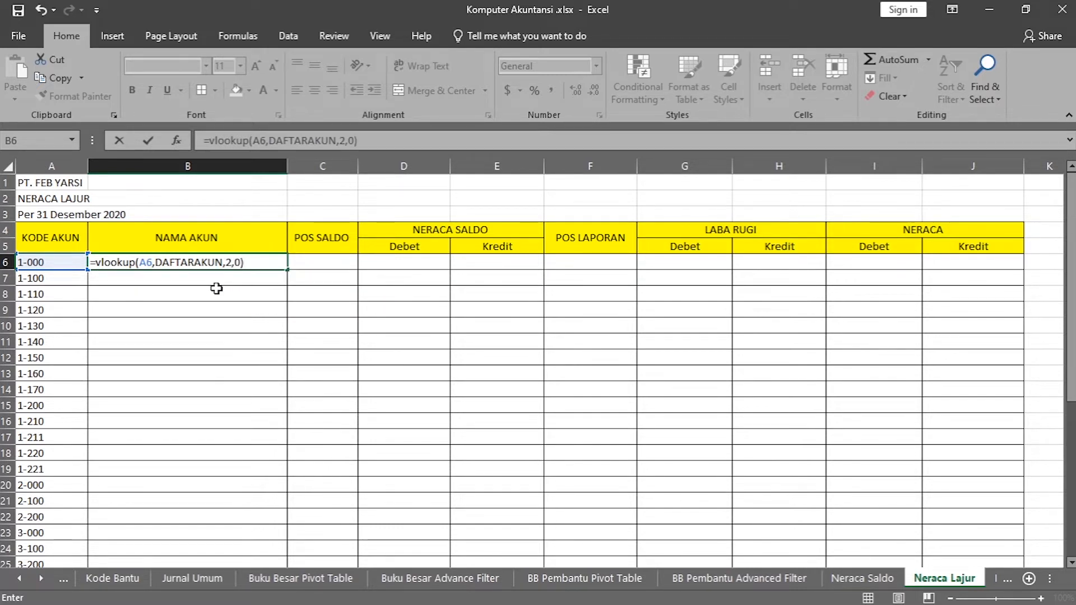
pyautogui.press('Return')
# Copy the account-name lookup formula from B6 down to B37, the last row above TOTAL
pyautogui.click(204, 265)
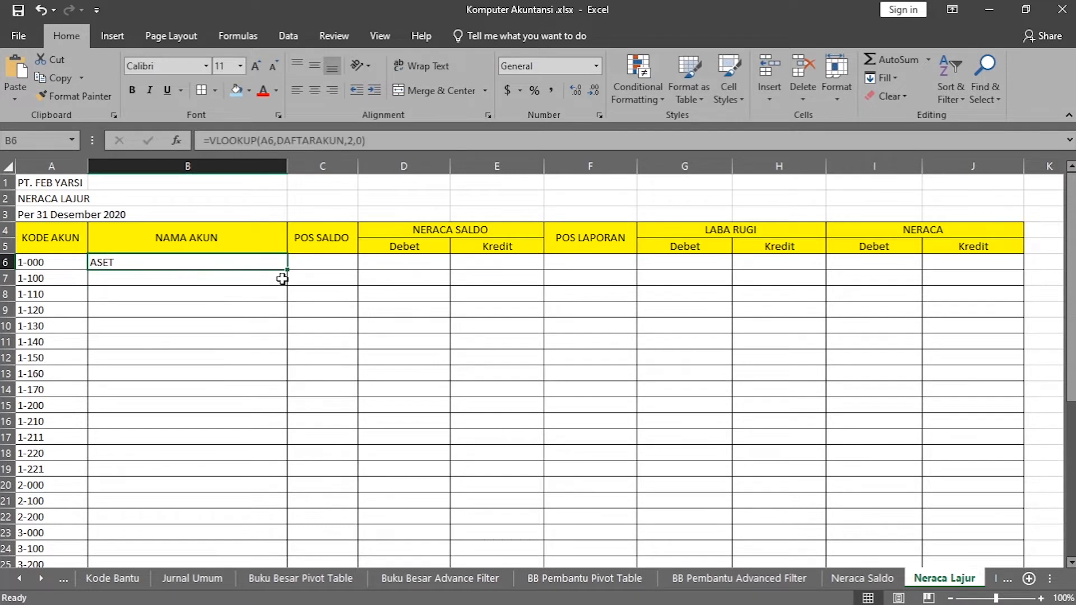
pyautogui.moveTo(287, 270); pyautogui.dragTo(303, 519)
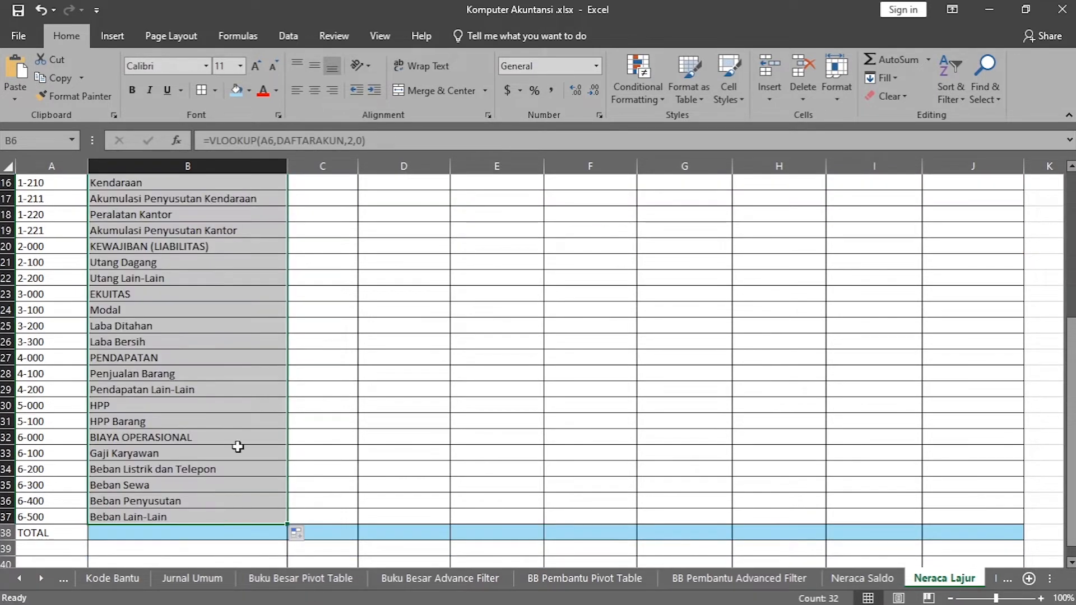
pyautogui.scroll(5, 180, 375)
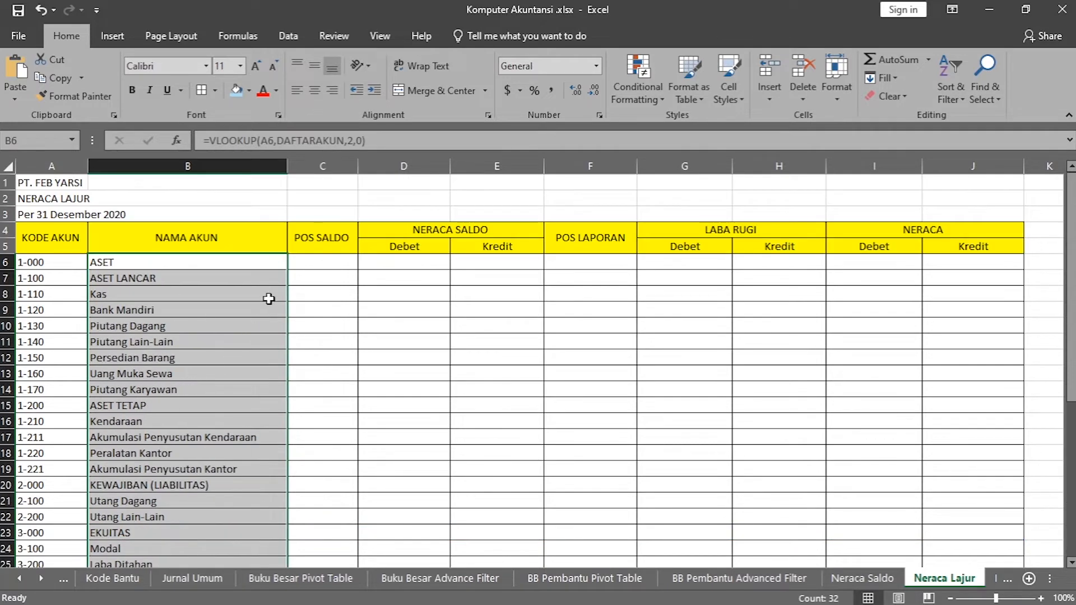
# Enter =VLOOKUP(A6,DAFTARAKUN,3,0) in cell C6 of the POS SALDO column
pyautogui.click(325, 257)
pyautogui.write('=')
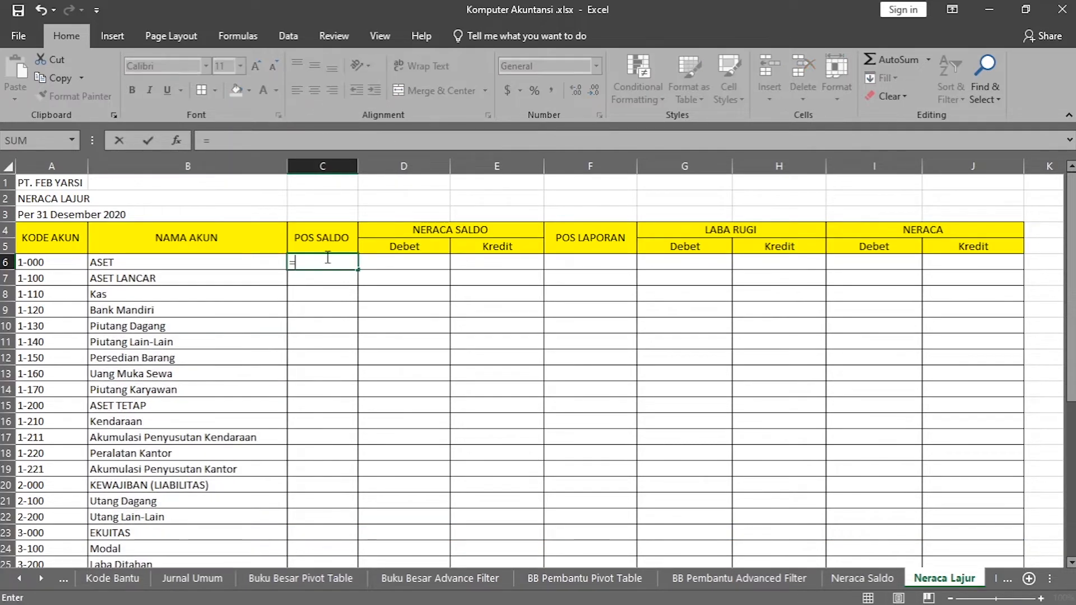
pyautogui.write('vlookup(')
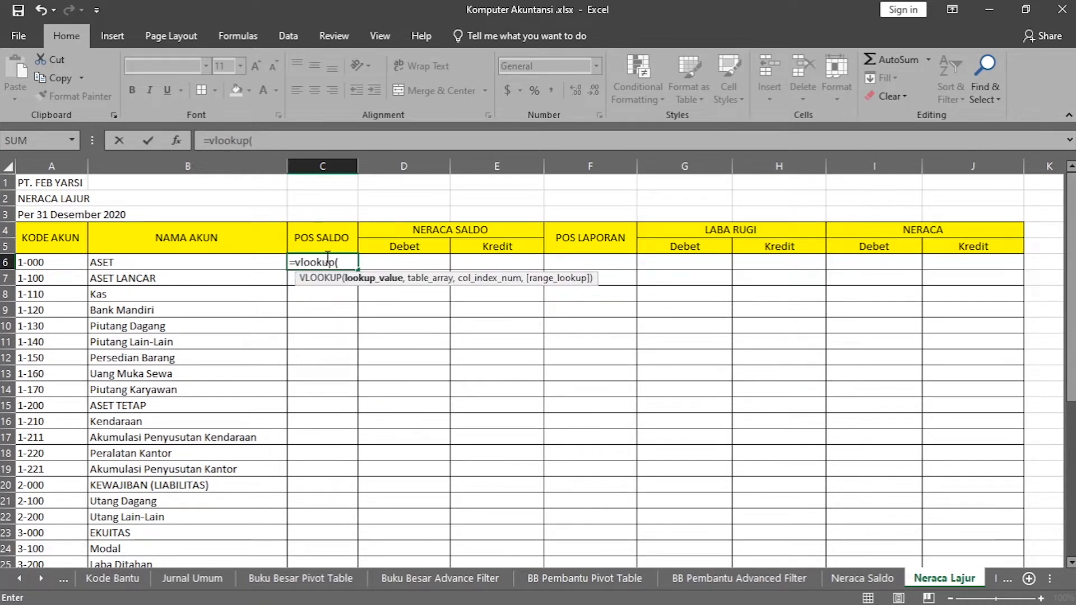
pyautogui.click(42, 262)
pyautogui.write(',')
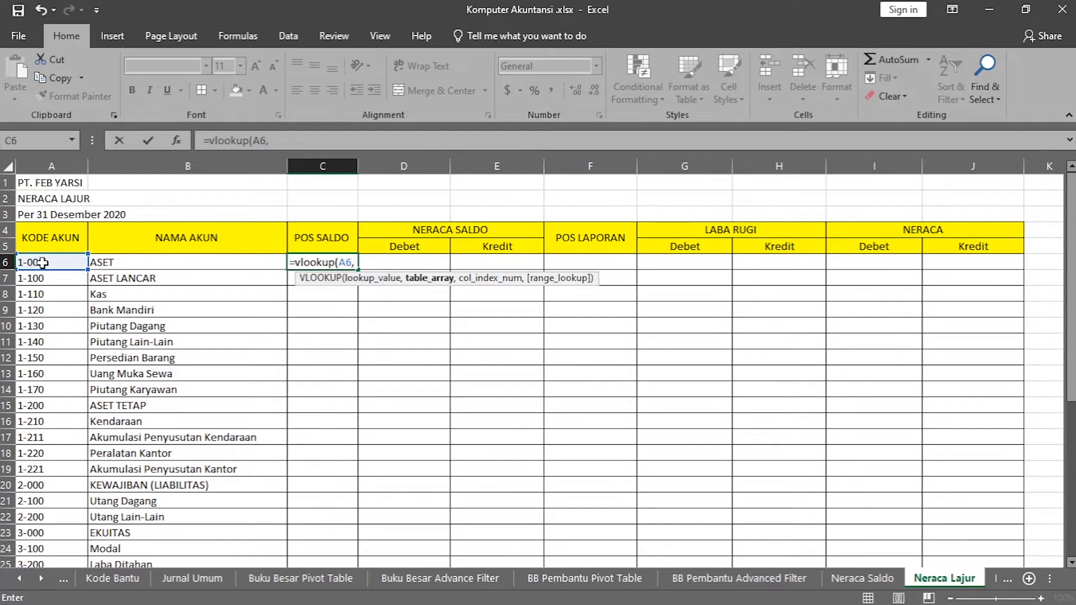
pyautogui.write('daf')
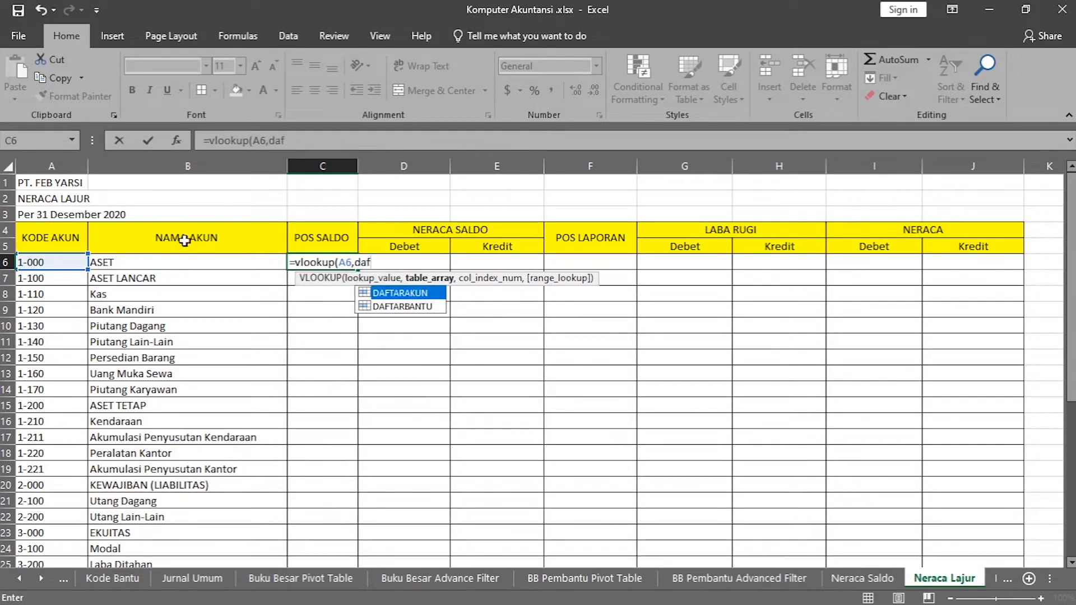
pyautogui.doubleClick(429, 296)
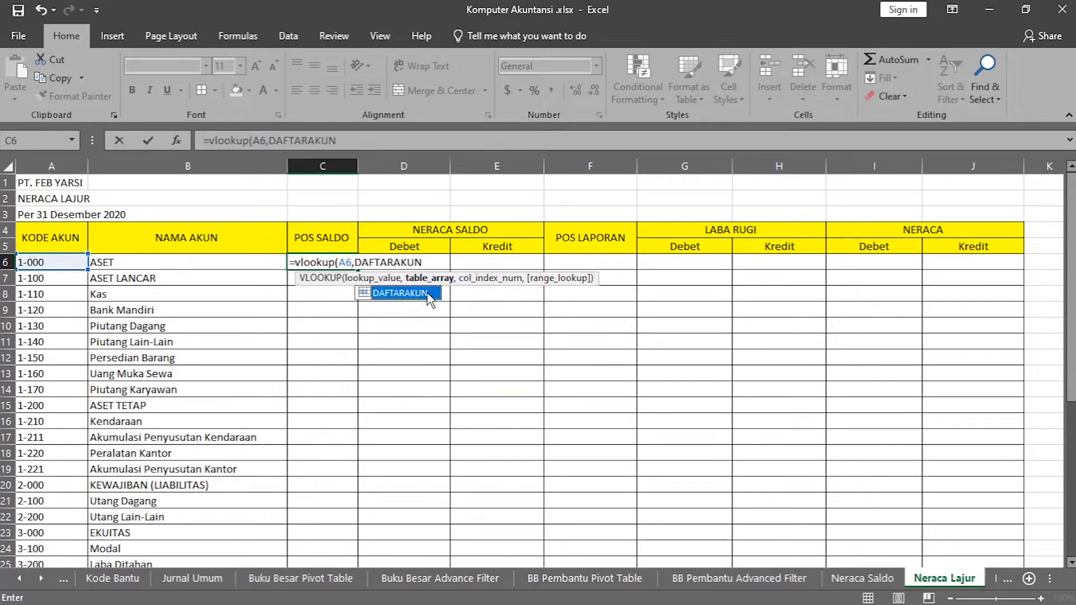
pyautogui.write(',3')
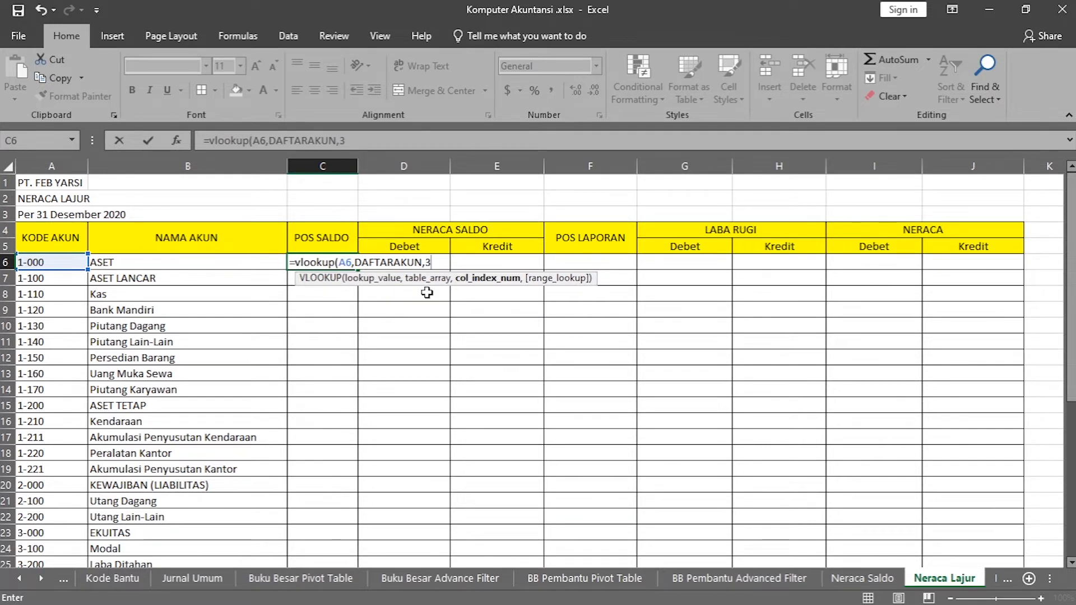
pyautogui.write(',')
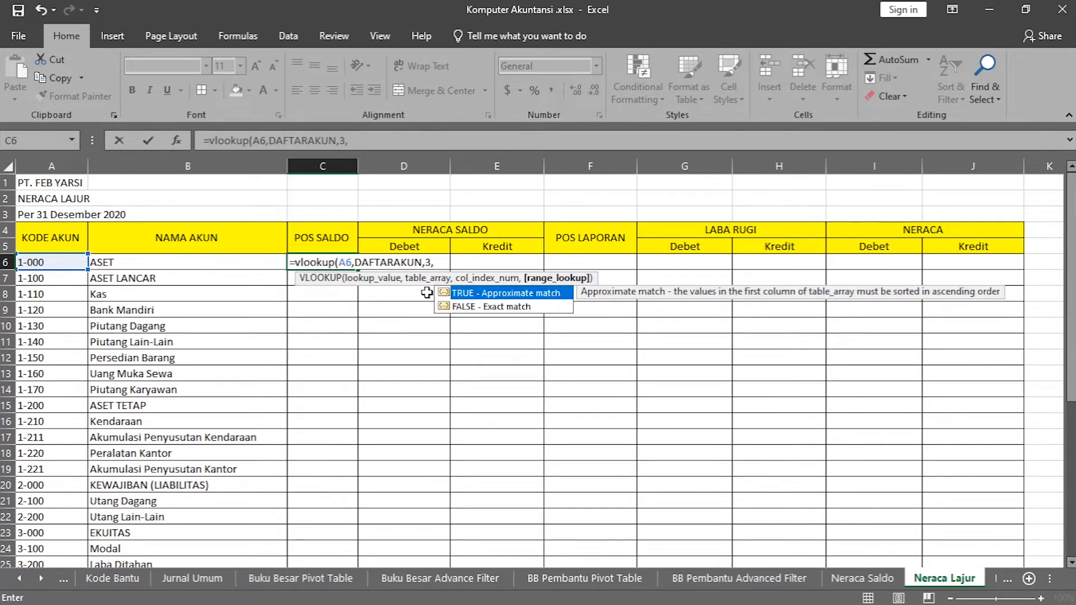
pyautogui.write('0)')
pyautogui.press('Return')
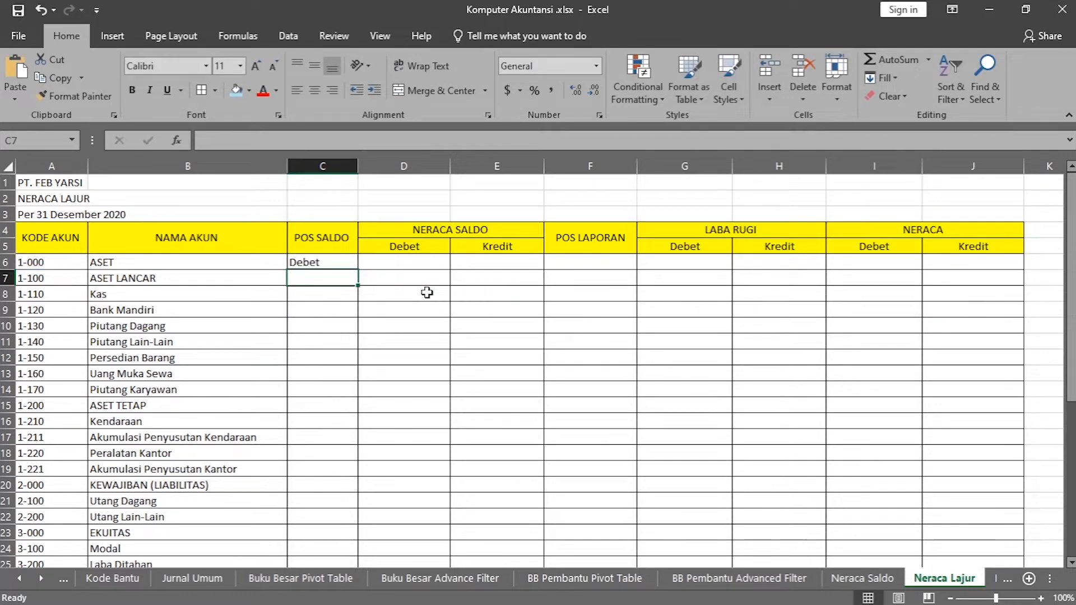
# Copy the POS SALDO lookup formula from C6 down to C37
pyautogui.click(337, 264)
pyautogui.moveTo(361, 271); pyautogui.dragTo(356, 519)
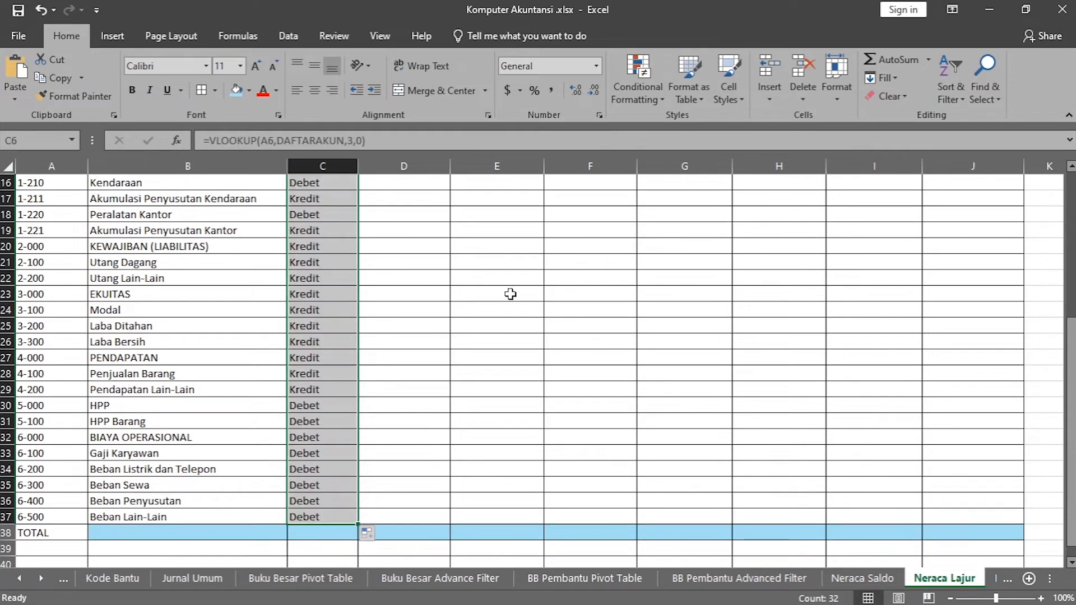
pyautogui.scroll(5, 392, 355)
# Begin the NERACA SALDO Debet formula in cell D6 with =IF(C6="DEBET",
pyautogui.click(420, 264)
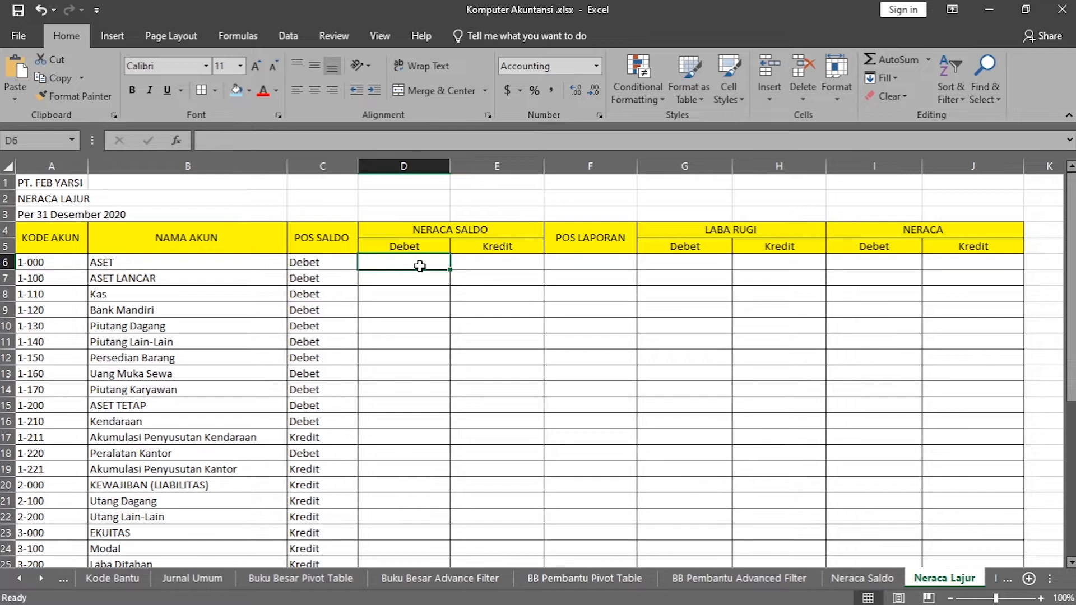
pyautogui.write('=if')
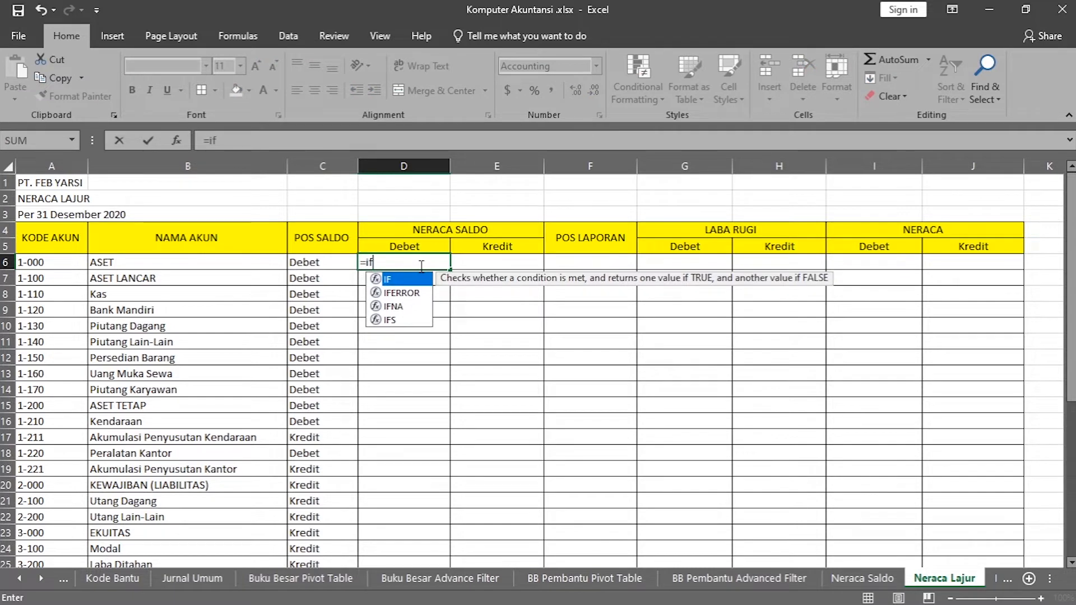
pyautogui.write('(')
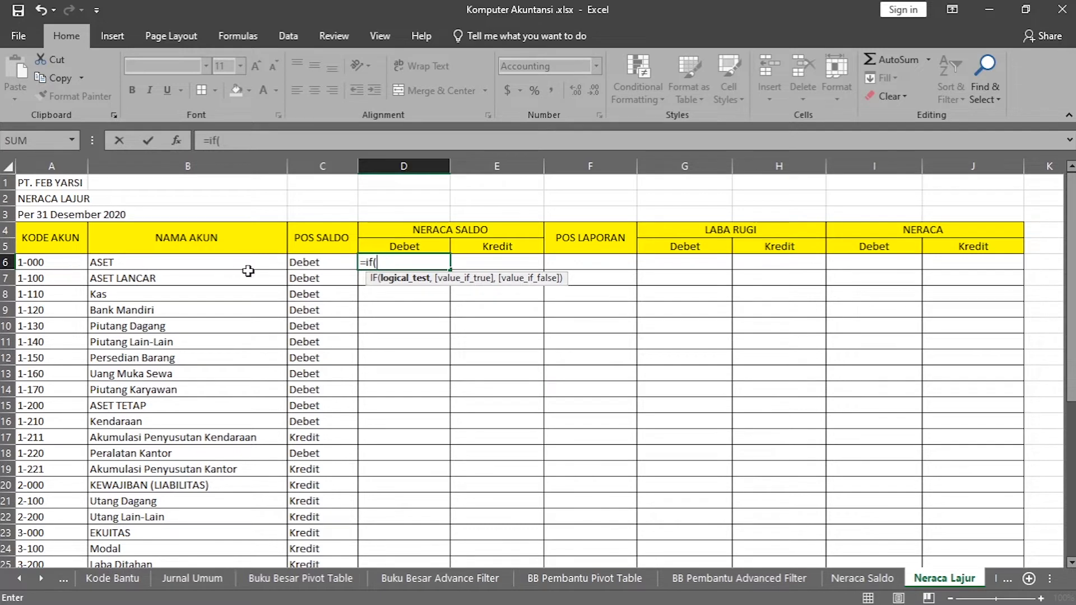
pyautogui.click(336, 265)
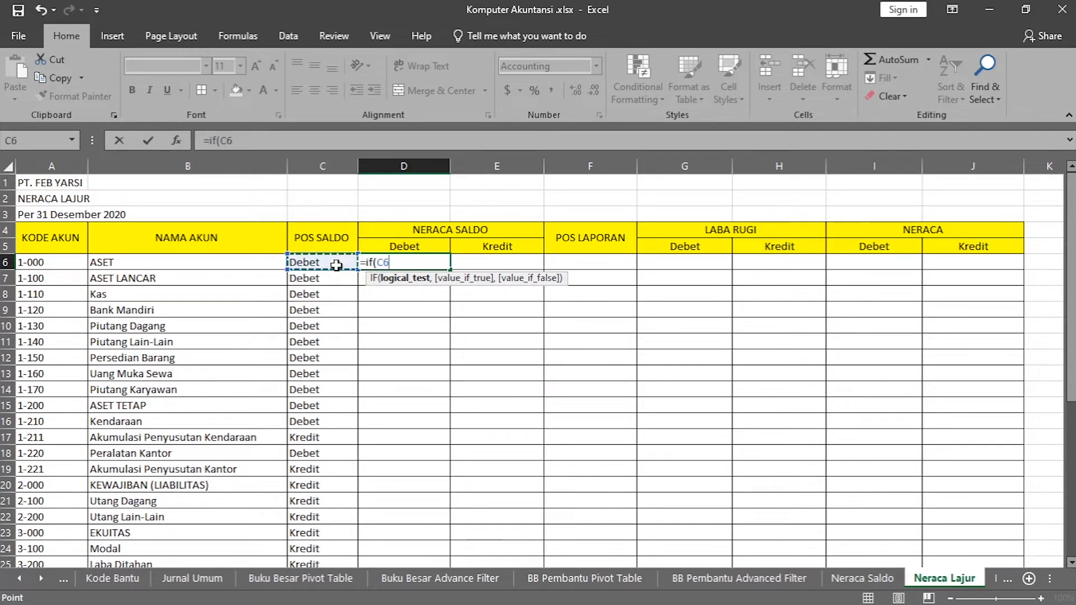
pyautogui.write('="')
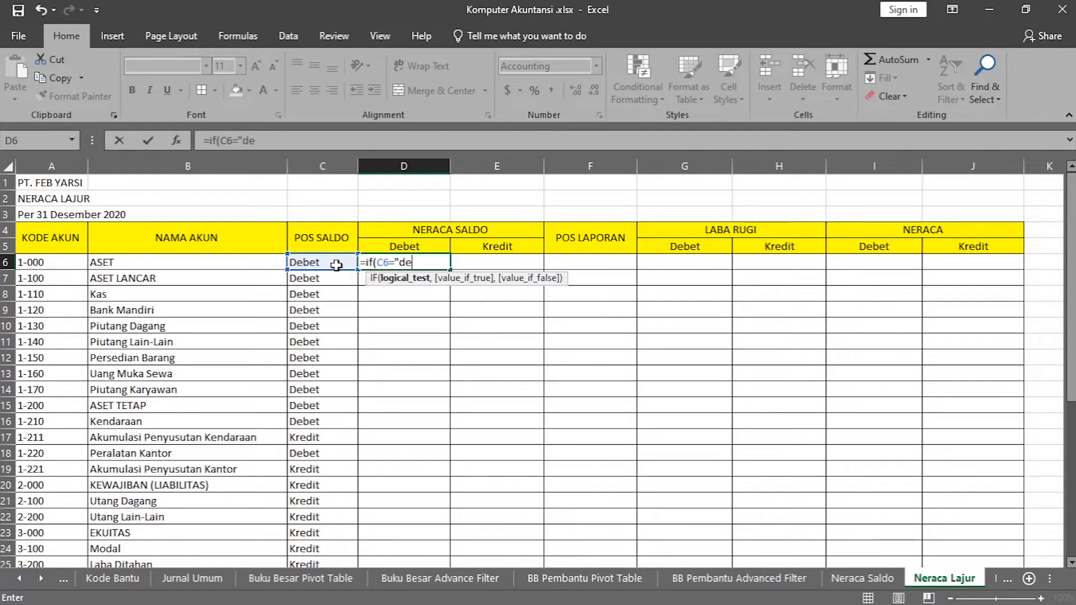
pyautogui.write('DEBET",')
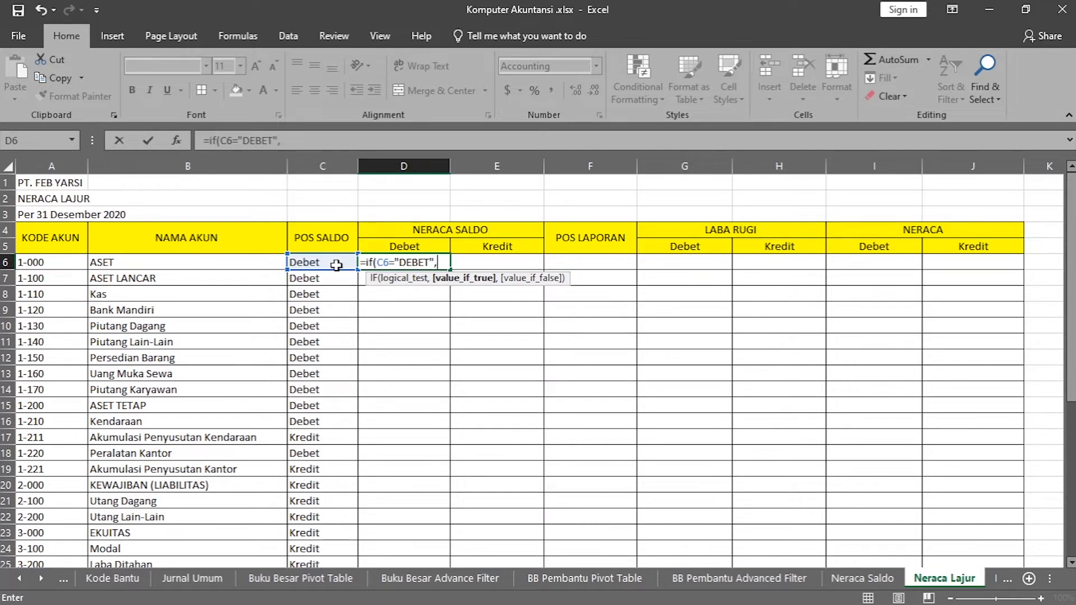
# Add SUMIF(Akun!A:A,Akun!A6,Akun!E:E) as the value-if-true of the D6 formula, followed by a minus sign
pyautogui.write('SUMI')
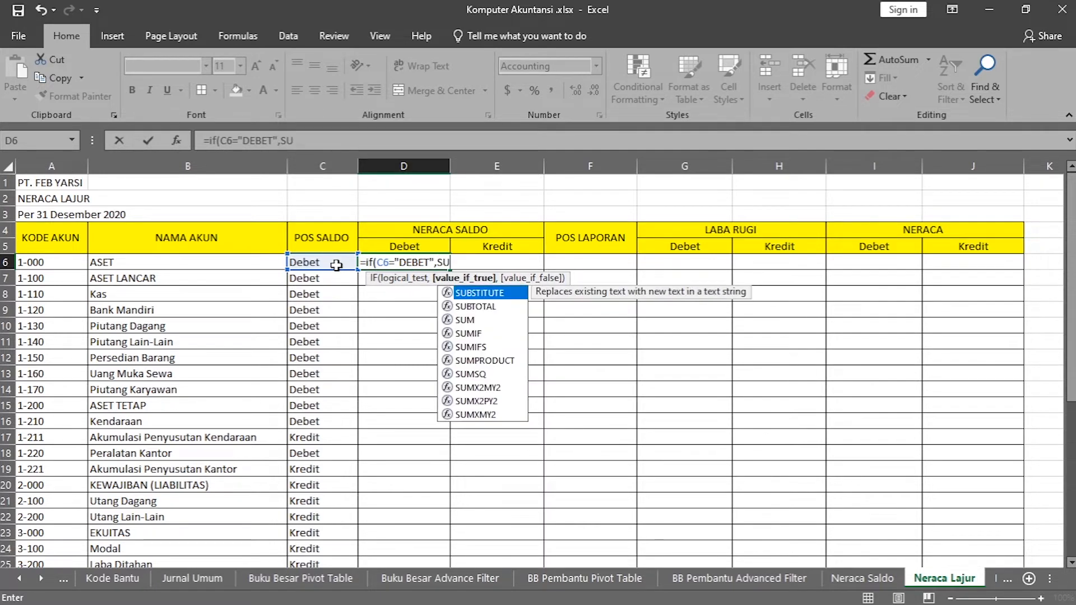
pyautogui.press('Tab')
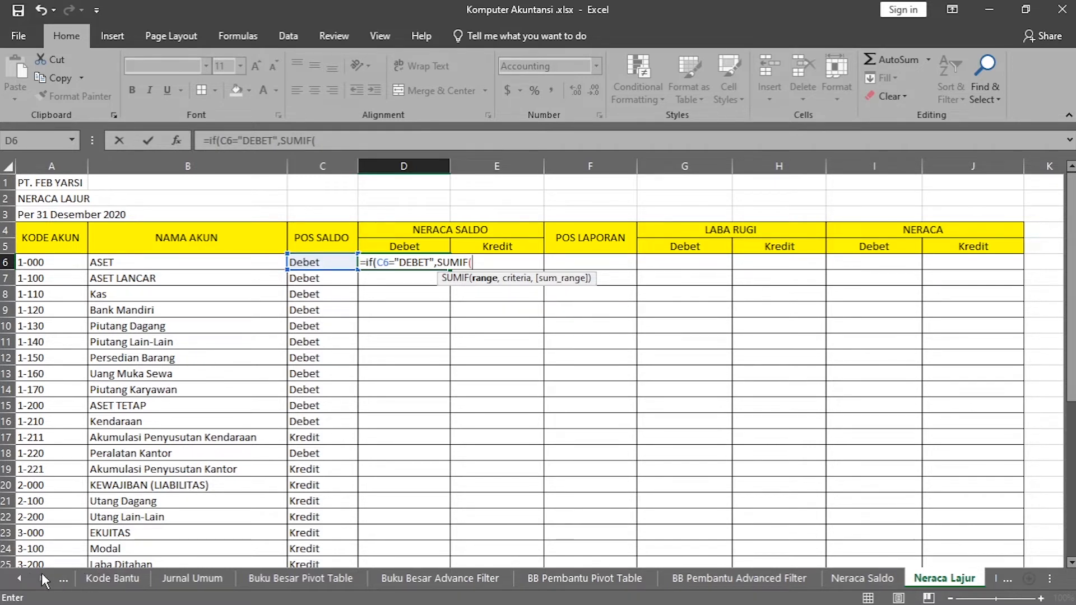
pyautogui.click(22, 579)
pyautogui.click(88, 579)
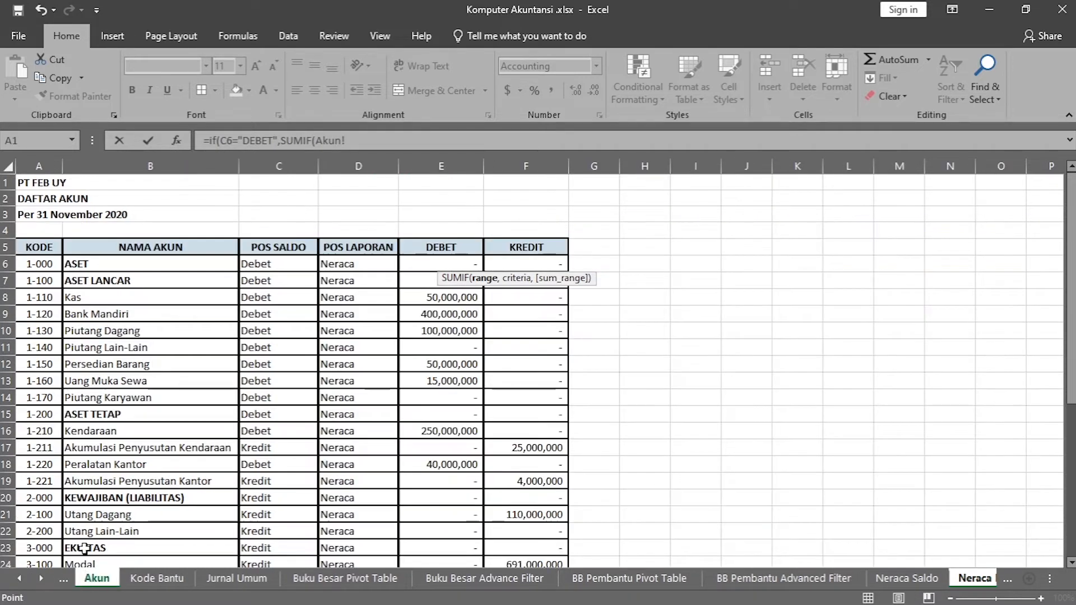
pyautogui.click(39, 166)
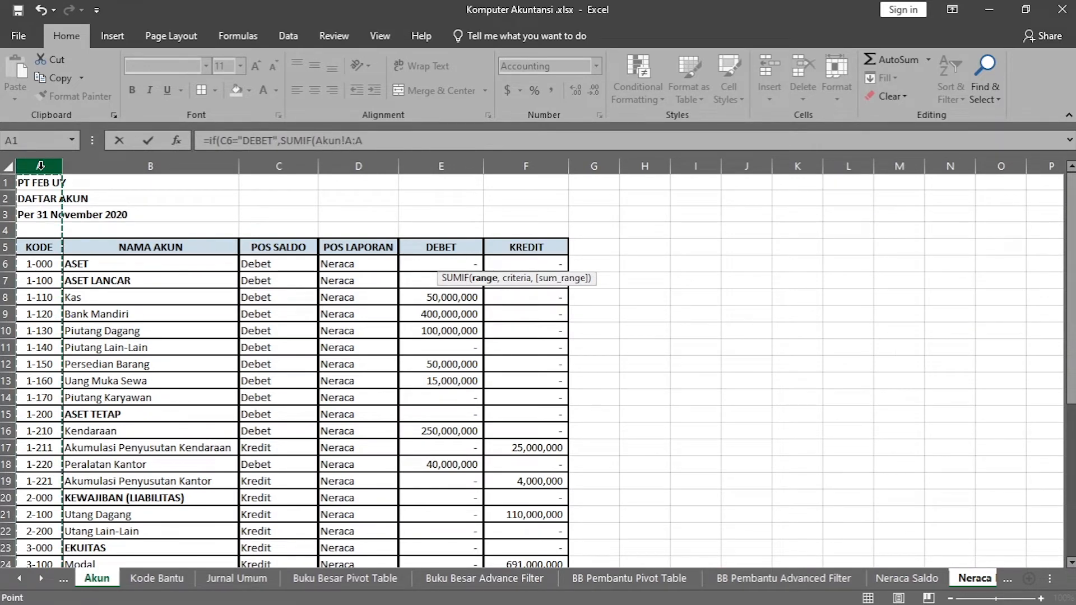
pyautogui.write(',')
pyautogui.click(35, 265)
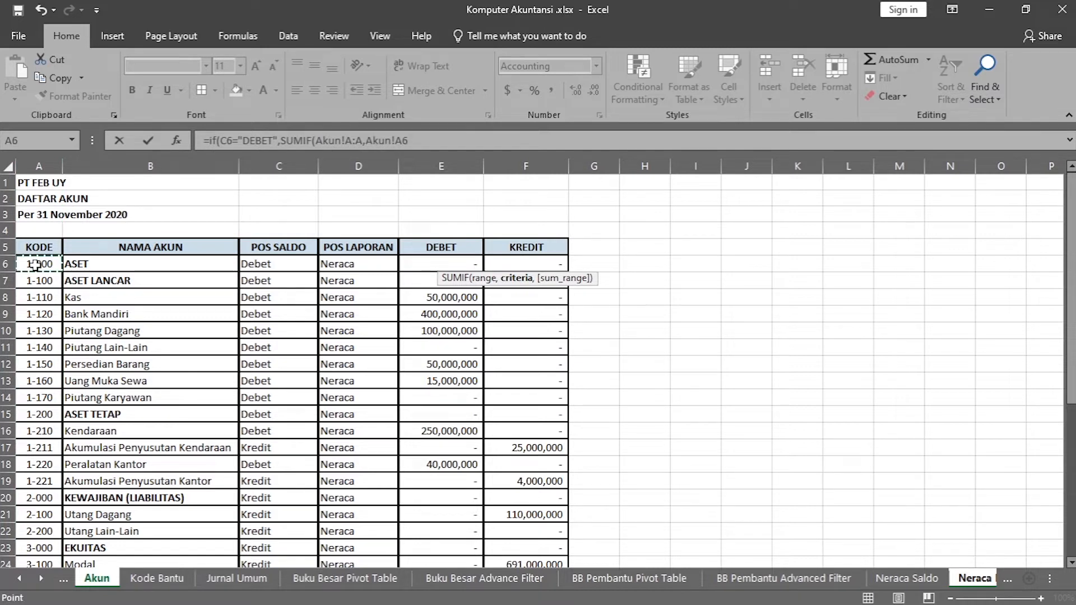
pyautogui.write(',')
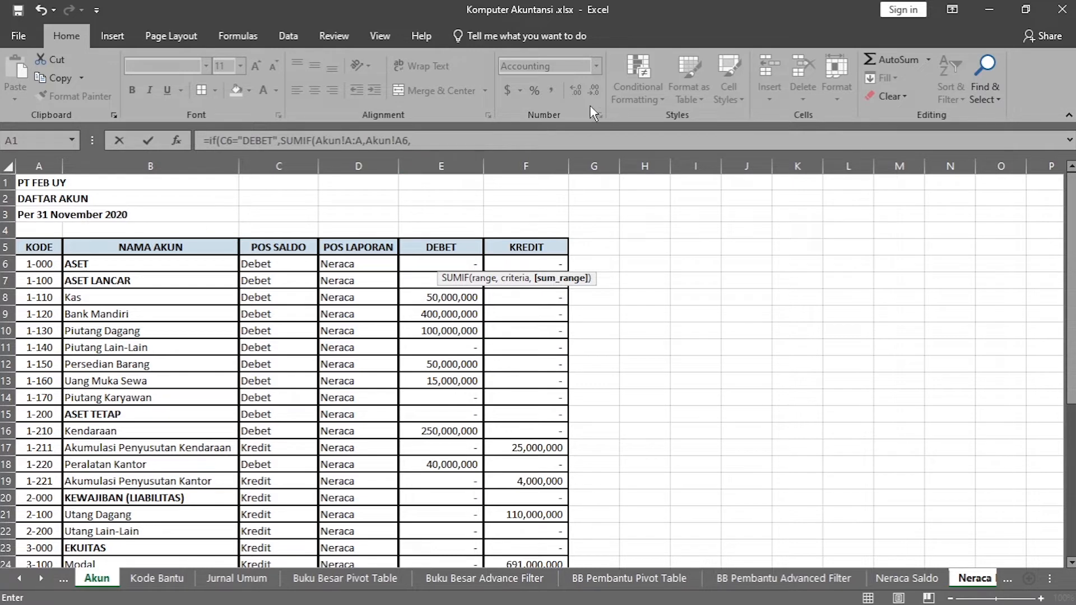
pyautogui.click(461, 166)
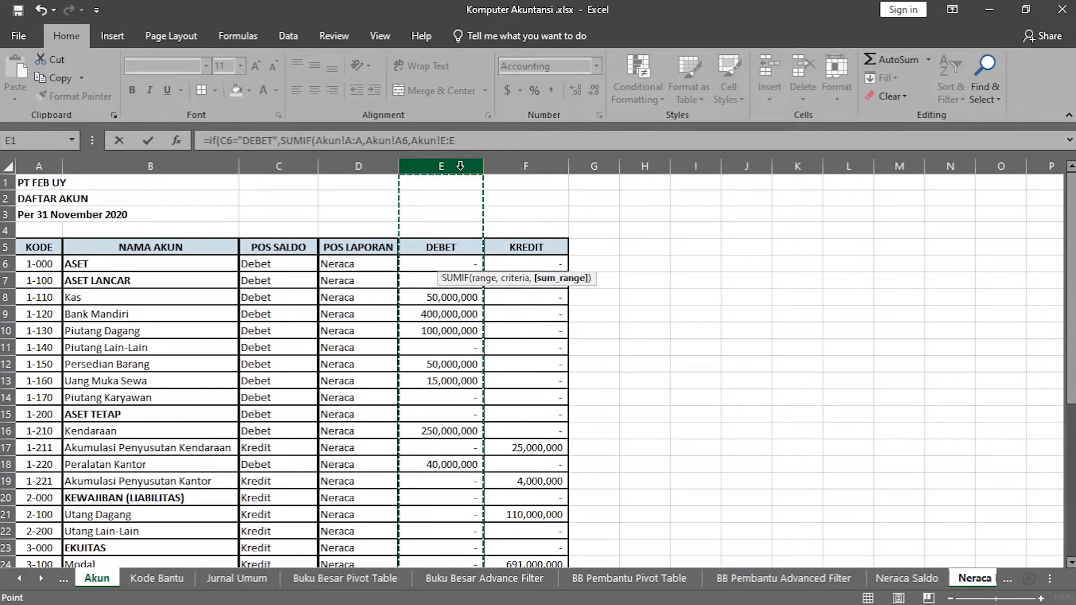
pyautogui.write(')-')
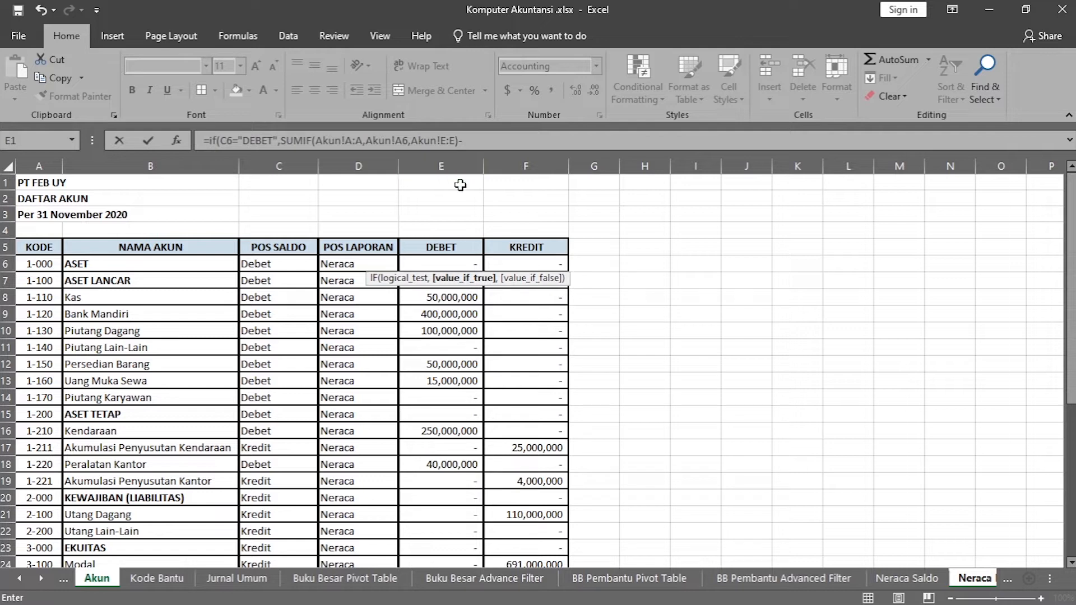
# Copy the SUMIF(Akun!A:A,Akun!A6,Akun!E:E) term within the formula and paste it after the minus sign
pyautogui.moveTo(457, 140); pyautogui.dragTo(385, 140)
pyautogui.moveTo(458, 140); pyautogui.dragTo(432, 141)
pyautogui.moveTo(337, 142); pyautogui.dragTo(286, 137)
pyautogui.hotkey('ctrl', 'c')
pyautogui.click(464, 142)
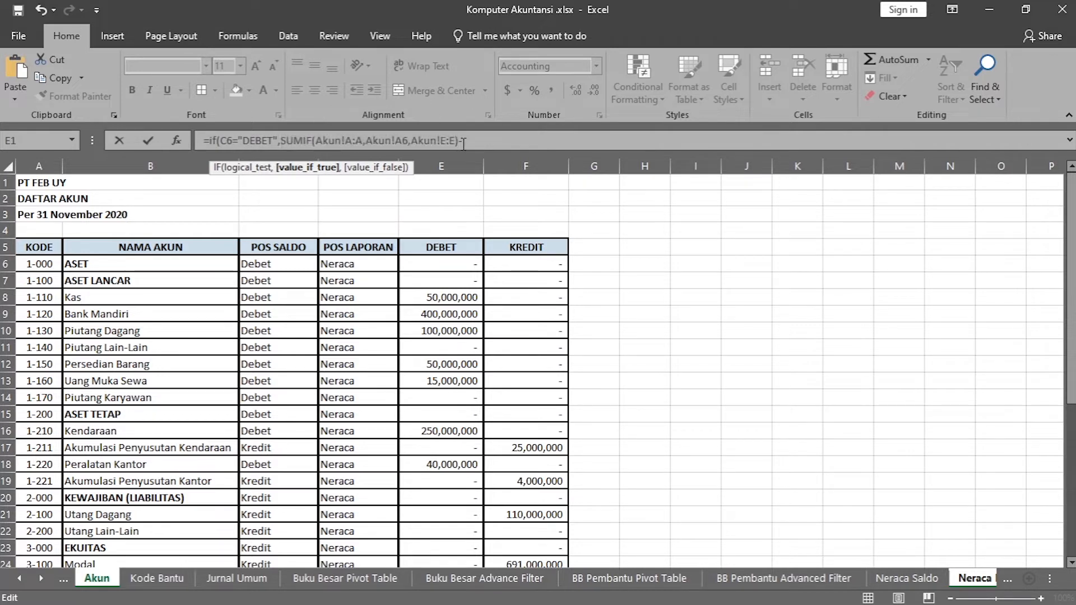
pyautogui.hotkey('ctrl', 'v')
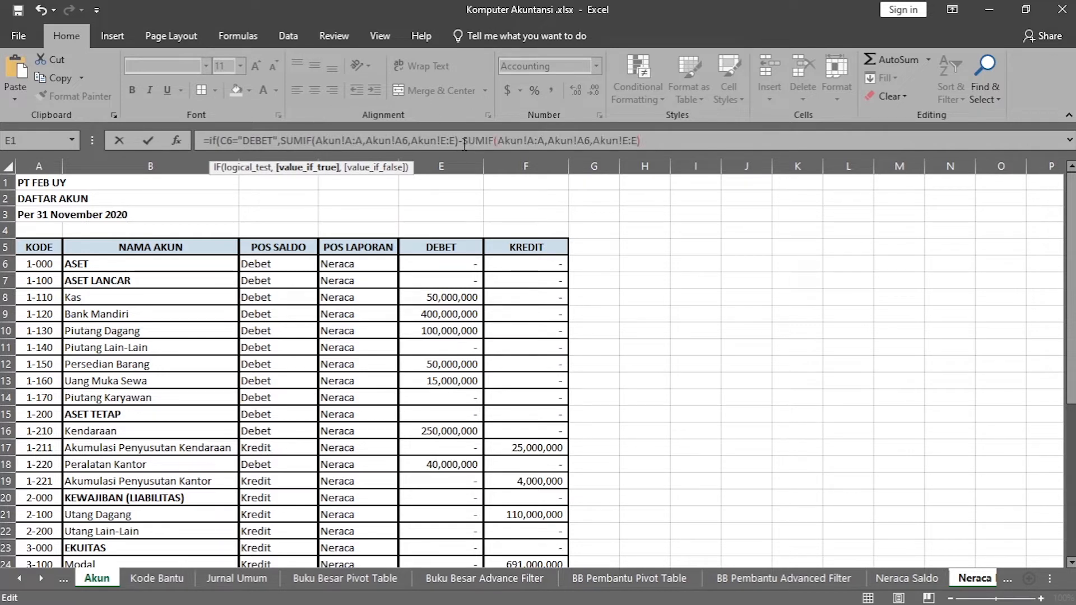
# Append +SUMIF('Jurnal Umum'!B:B,'Neraca Lajur'!A6,'Jurnal Umum'!E:E) to the D6 formula to add the journal's debit amounts
pyautogui.write('+SUMIF')
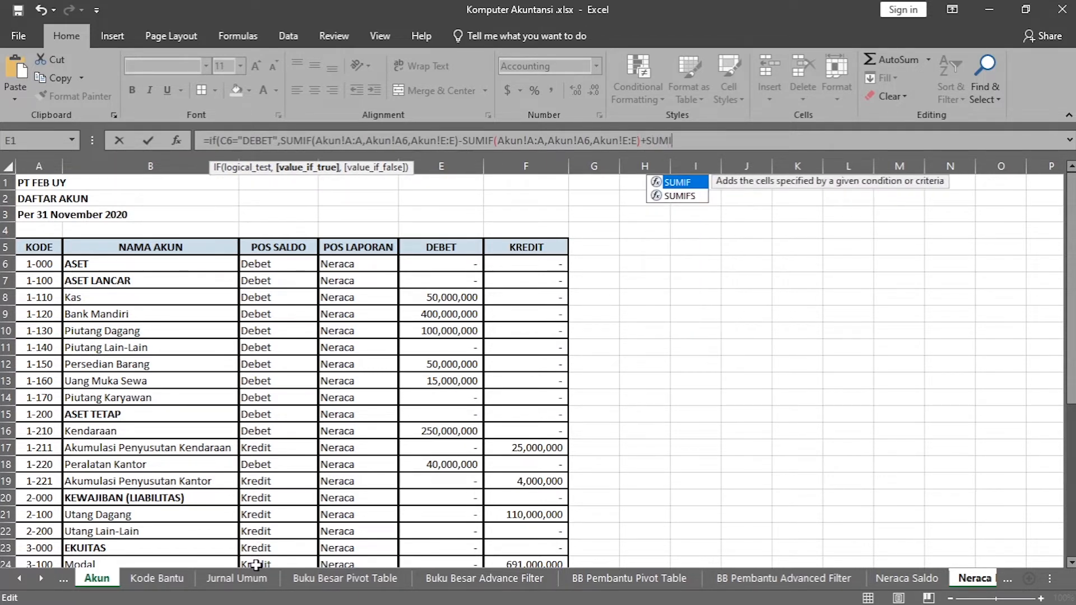
pyautogui.write('(')
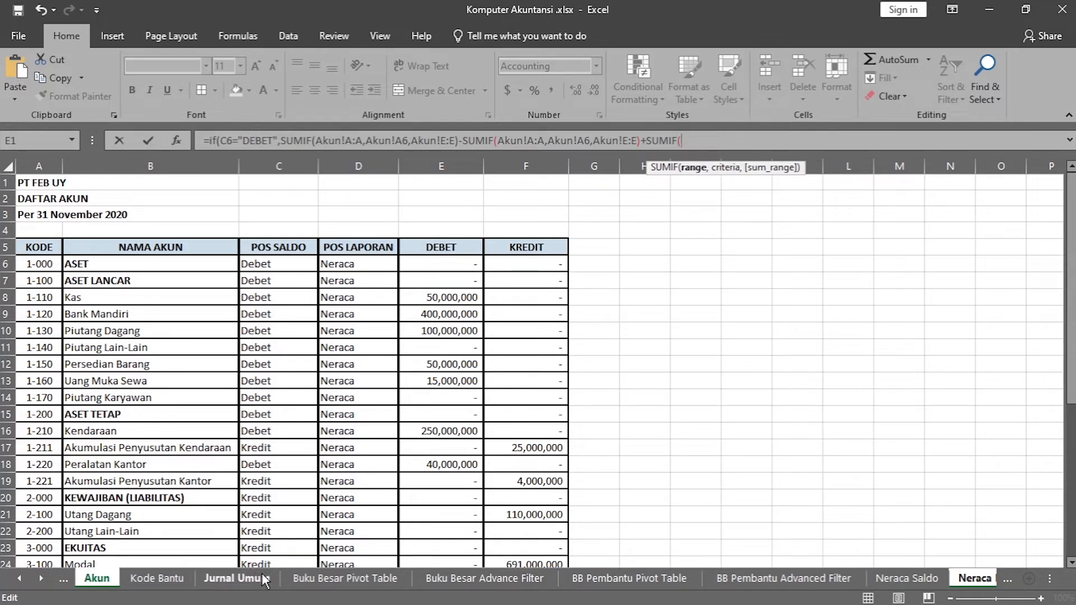
pyautogui.click(261, 579)
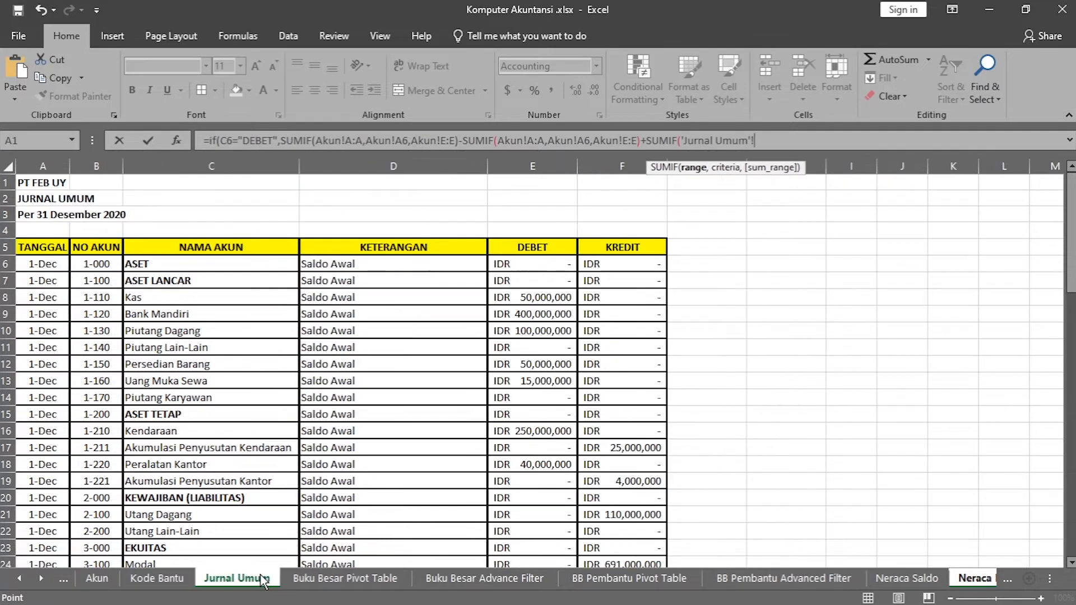
pyautogui.click(100, 163)
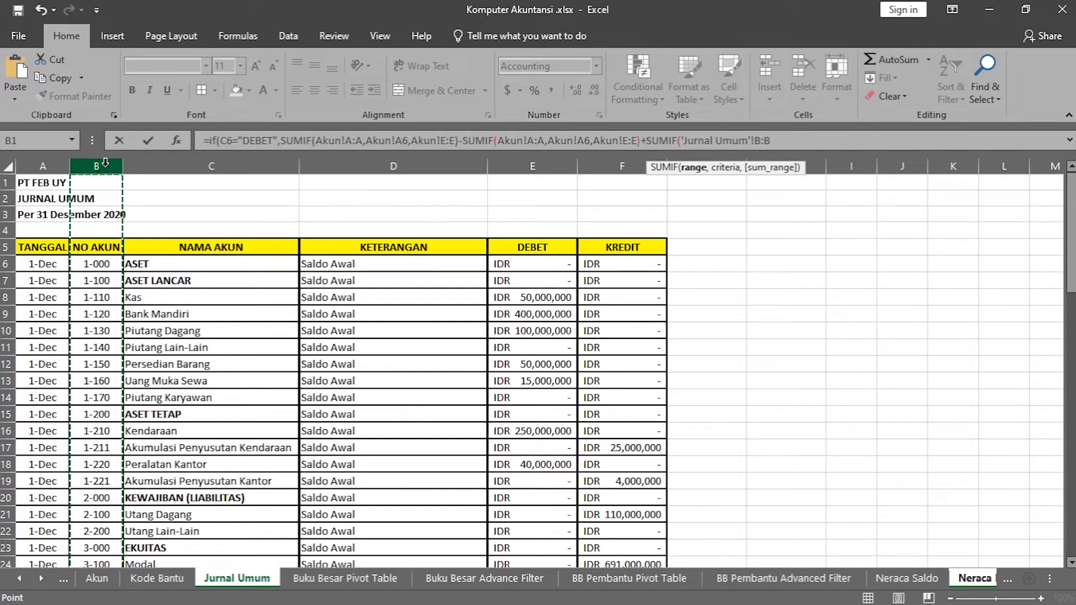
pyautogui.write(',')
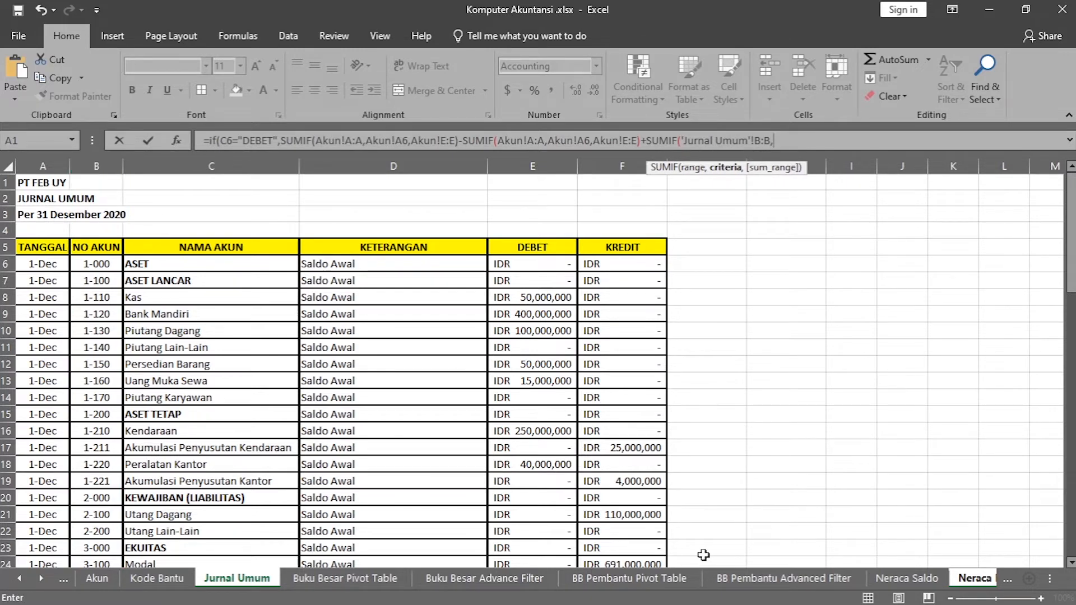
pyautogui.click(974, 578)
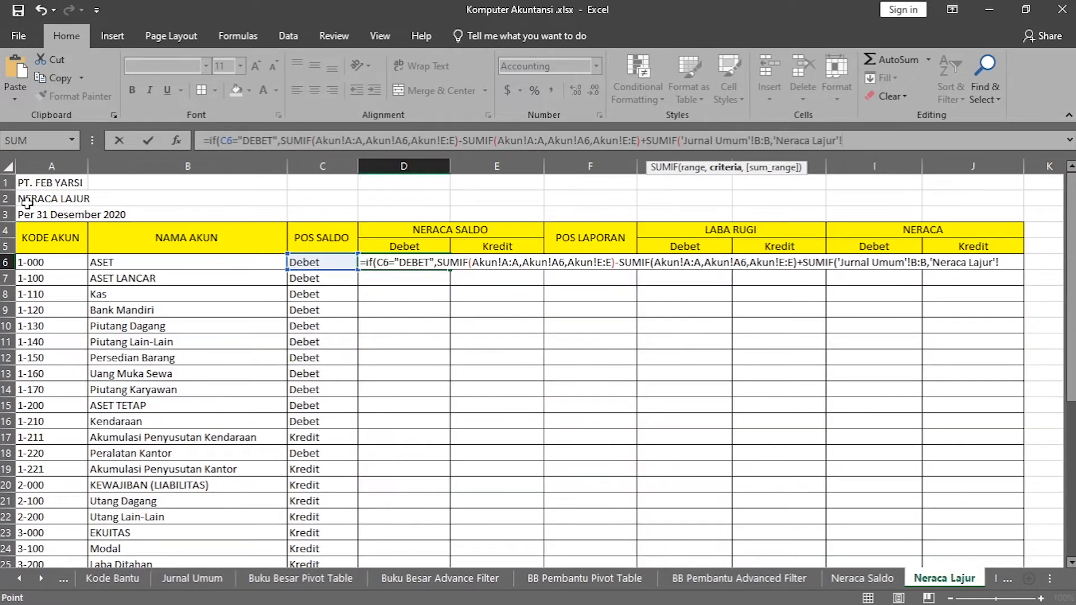
pyautogui.click(32, 262)
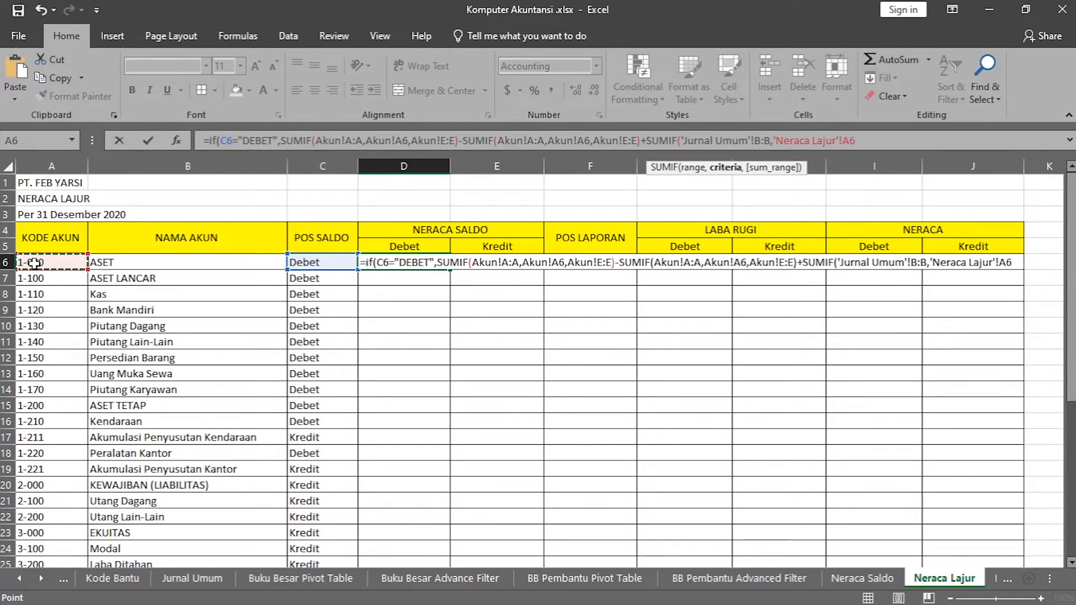
pyautogui.write(',')
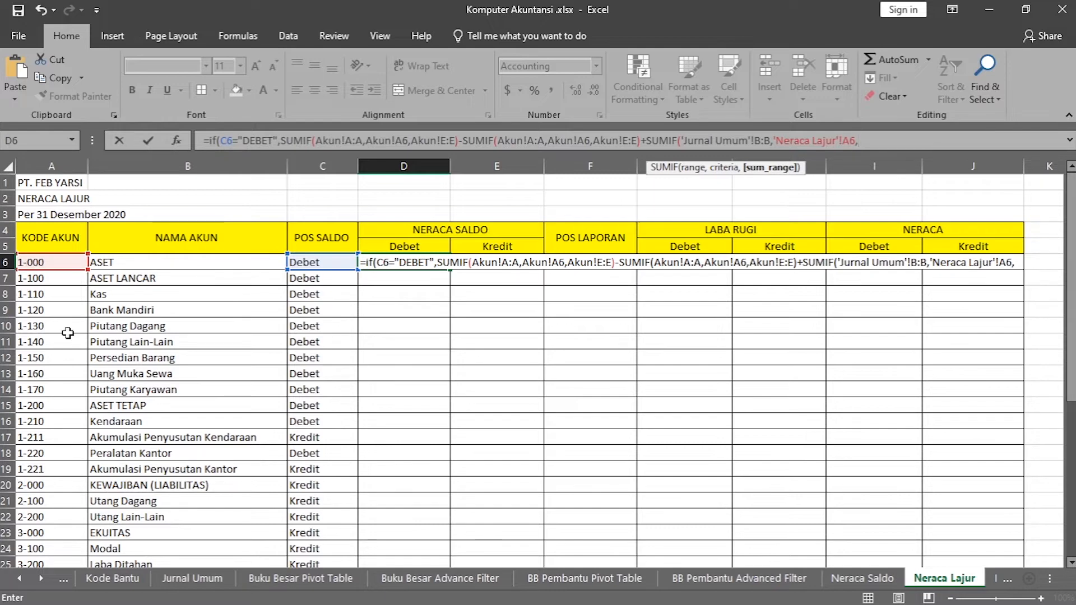
pyautogui.click(192, 579)
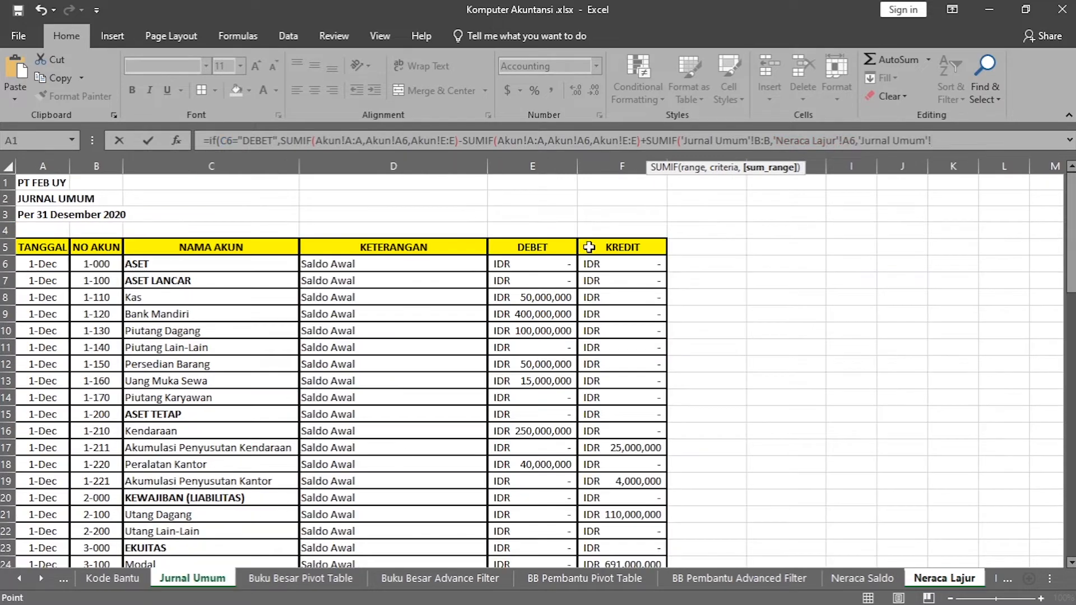
pyautogui.click(526, 162)
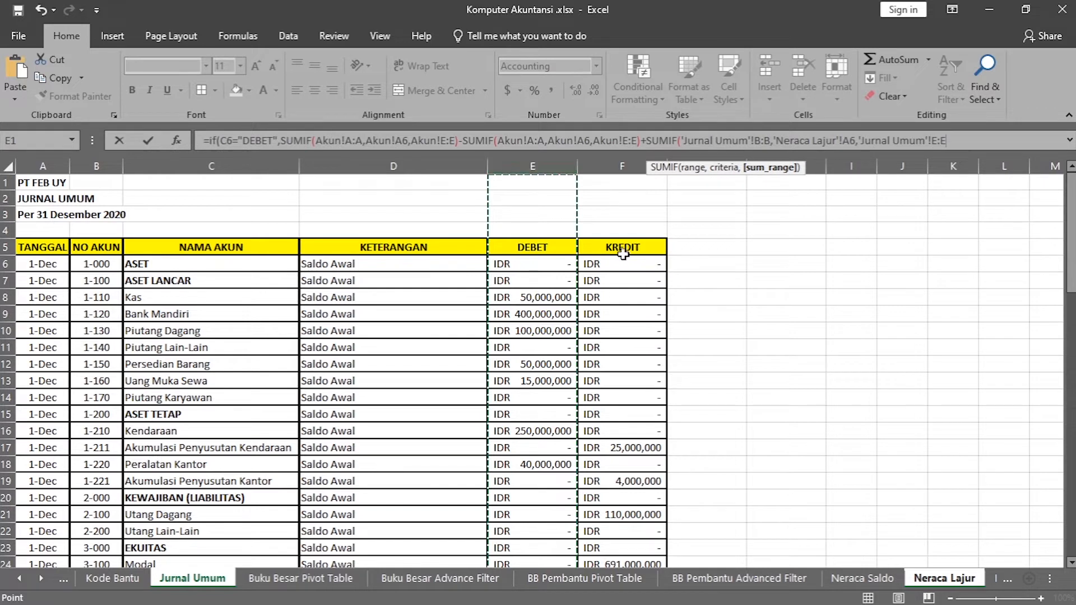
pyautogui.write(')')
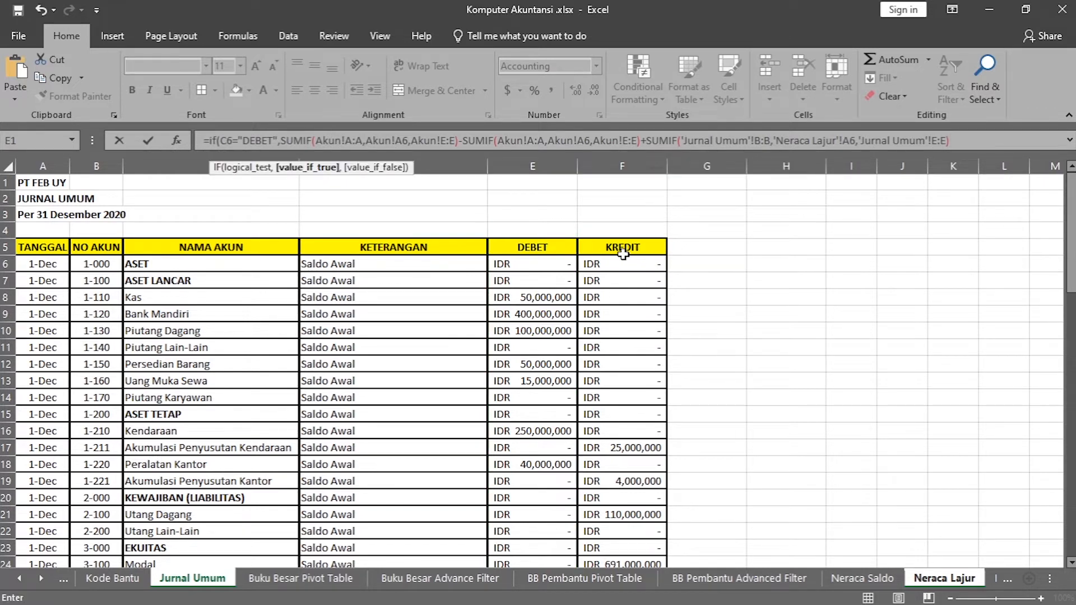
# Append -SUMIF('Jurnal Umum'!B:B,'Neraca Lajur'!A6,'Jurnal Umum'!F:F) and finish the D6 formula with ,0) as the value-if-false
pyautogui.write('-sumif')
pyautogui.press('Tab')
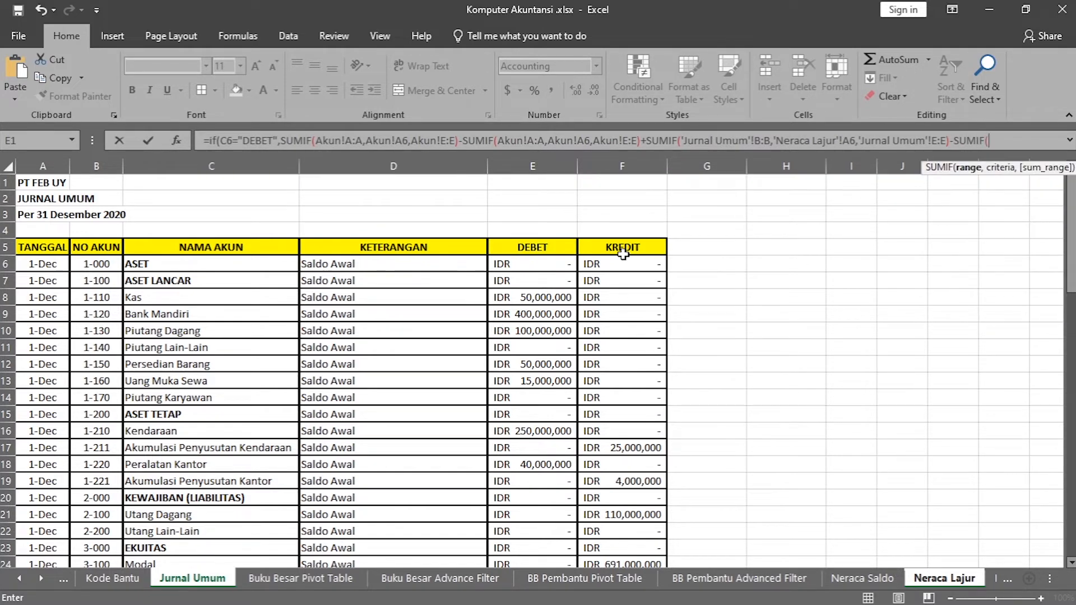
pyautogui.click(98, 167)
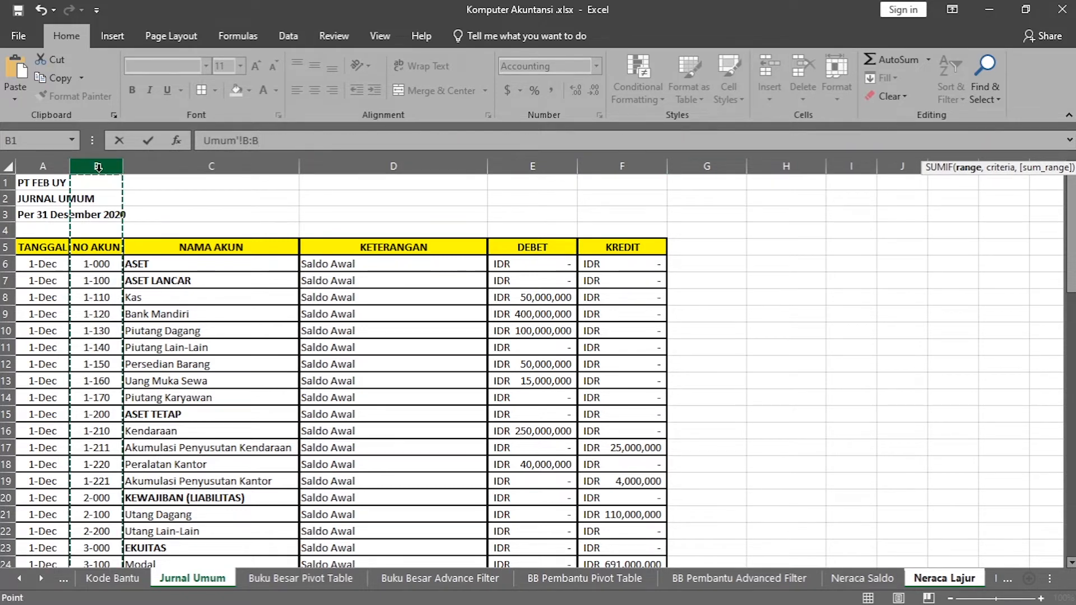
pyautogui.write(',')
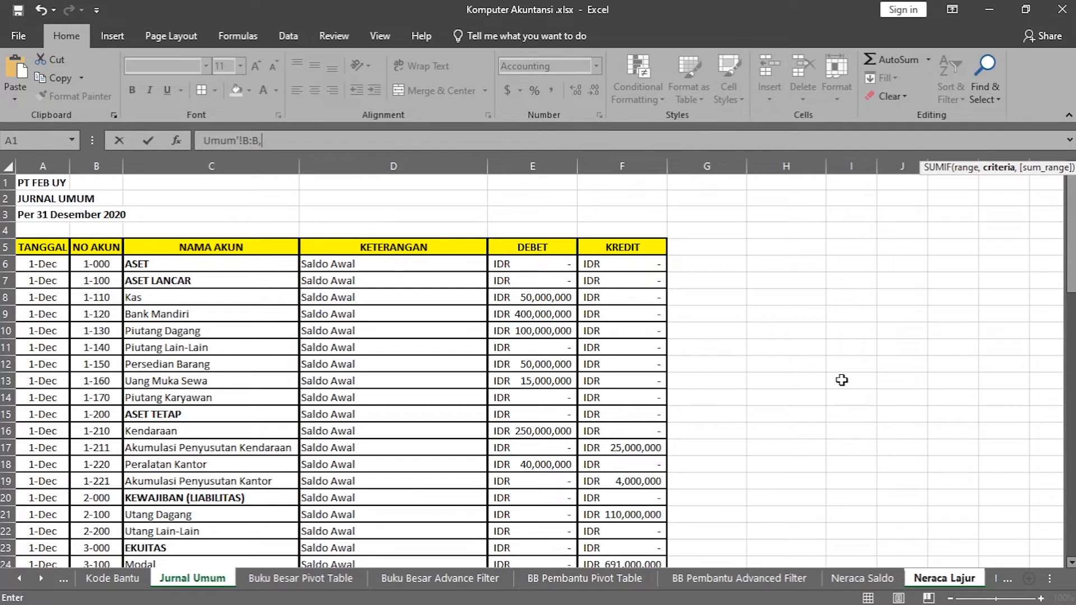
pyautogui.click(959, 580)
pyautogui.click(22, 264)
pyautogui.write(',')
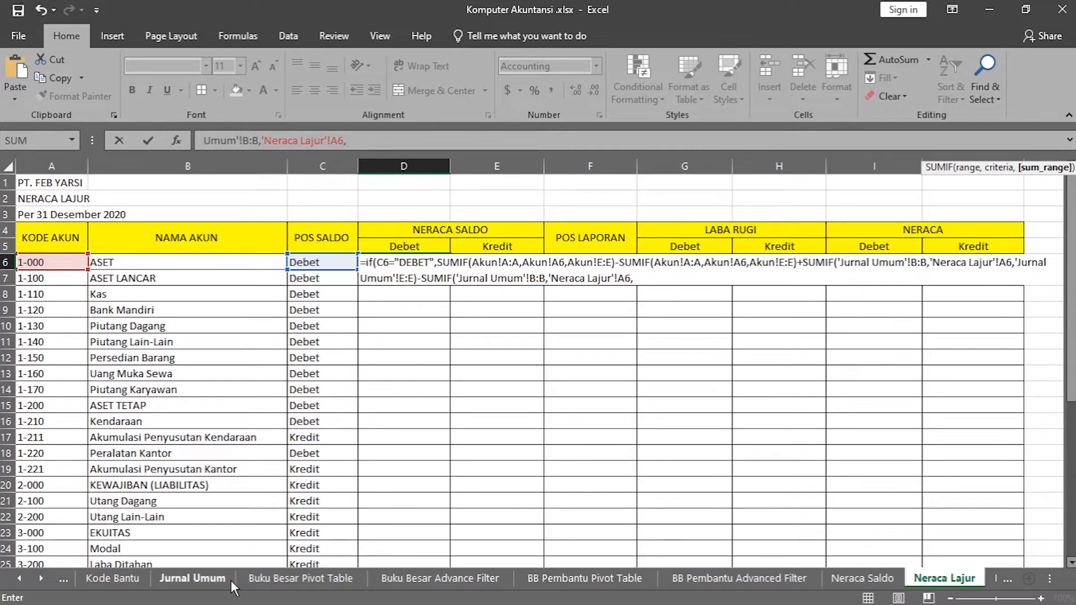
pyautogui.click(213, 583)
pyautogui.click(634, 168)
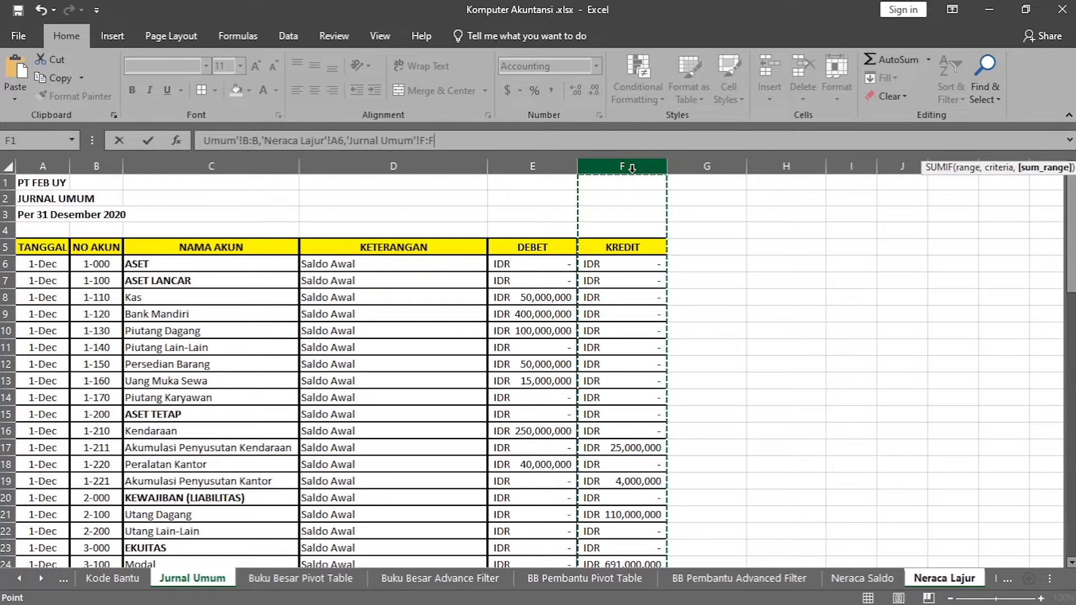
pyautogui.write(')')
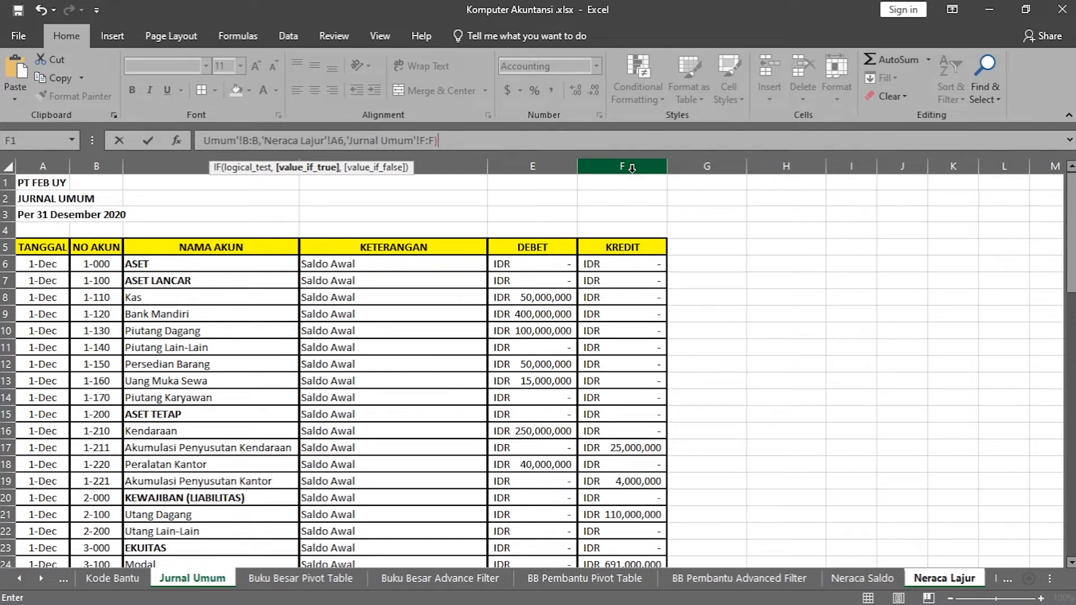
pyautogui.write(',0)')
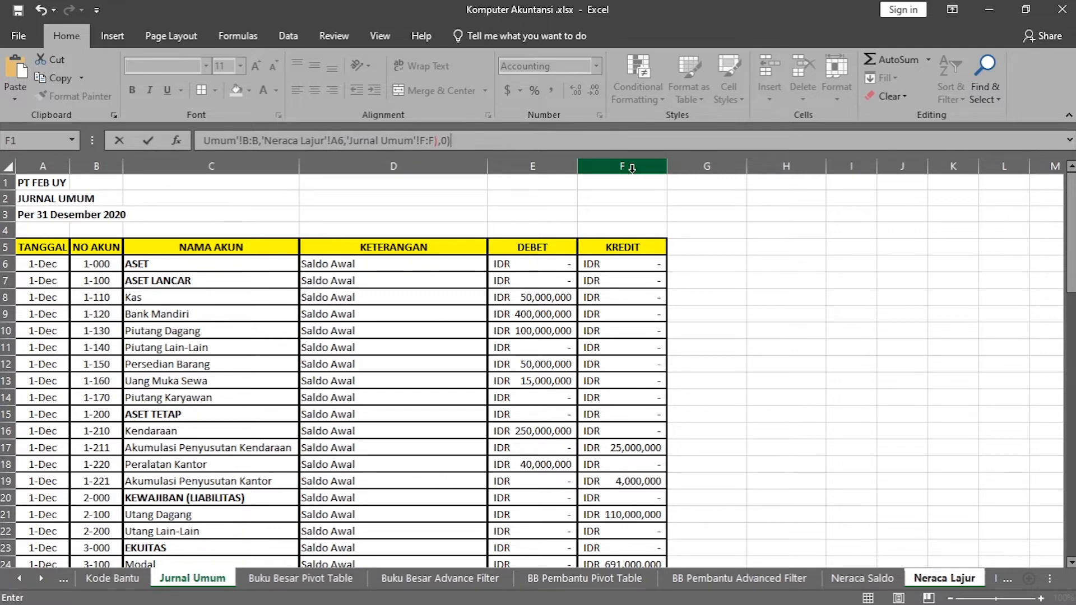
pyautogui.press('Return')
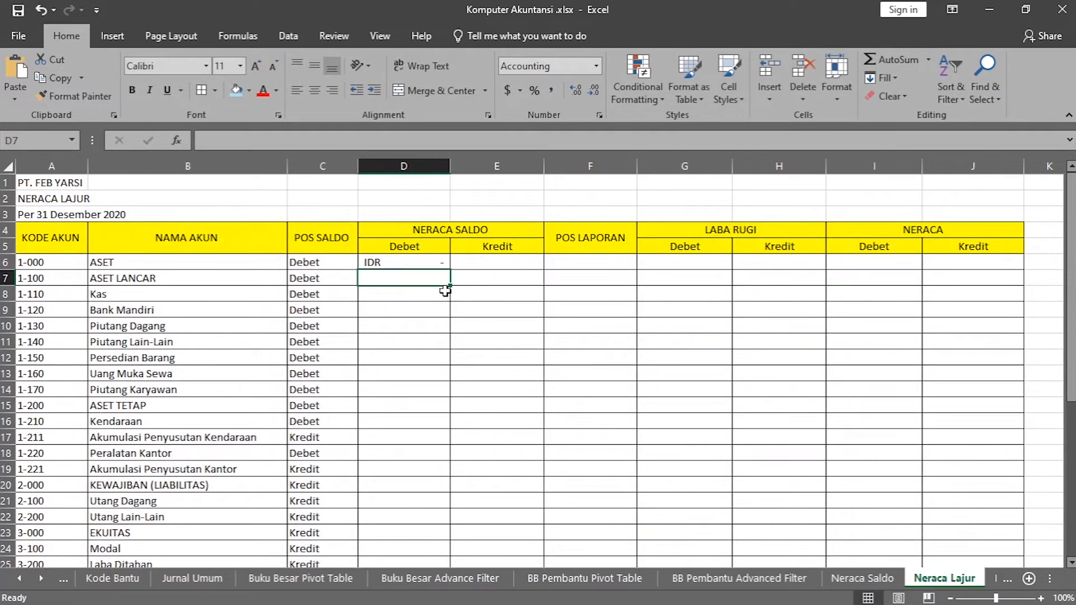
# Fill the D6 formula down the Neraca Saldo Debet column to the last account row
pyautogui.moveTo(450, 270); pyautogui.dragTo(437, 521)
pyautogui.scroll(5, 429, 493)
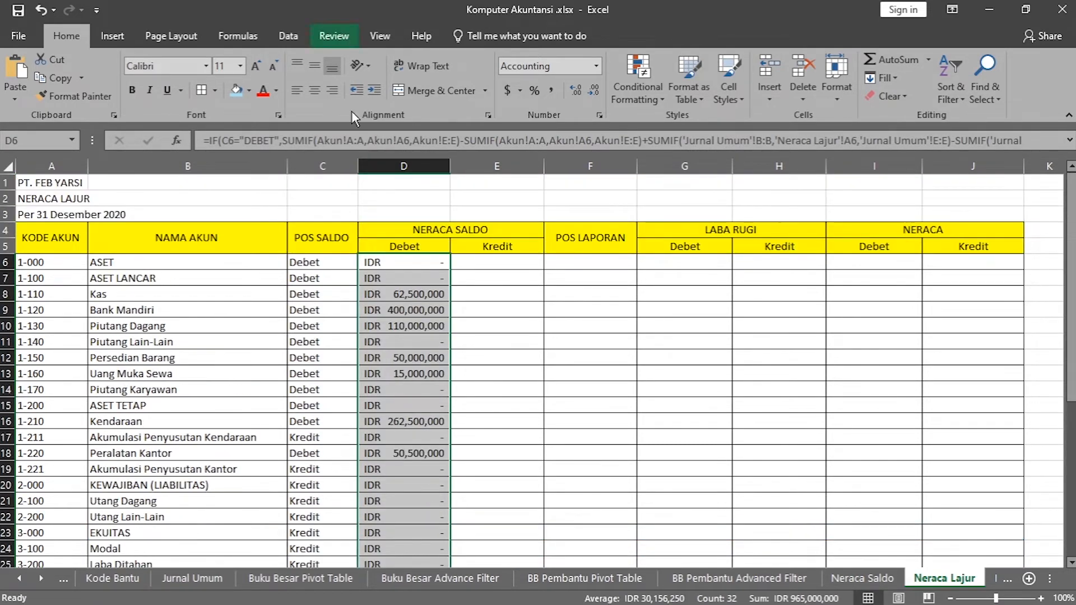
# Begin the Neraca Saldo Kredit formula in E6 with =IF(C6="KREDIT", as its condition
pyautogui.click(514, 266)
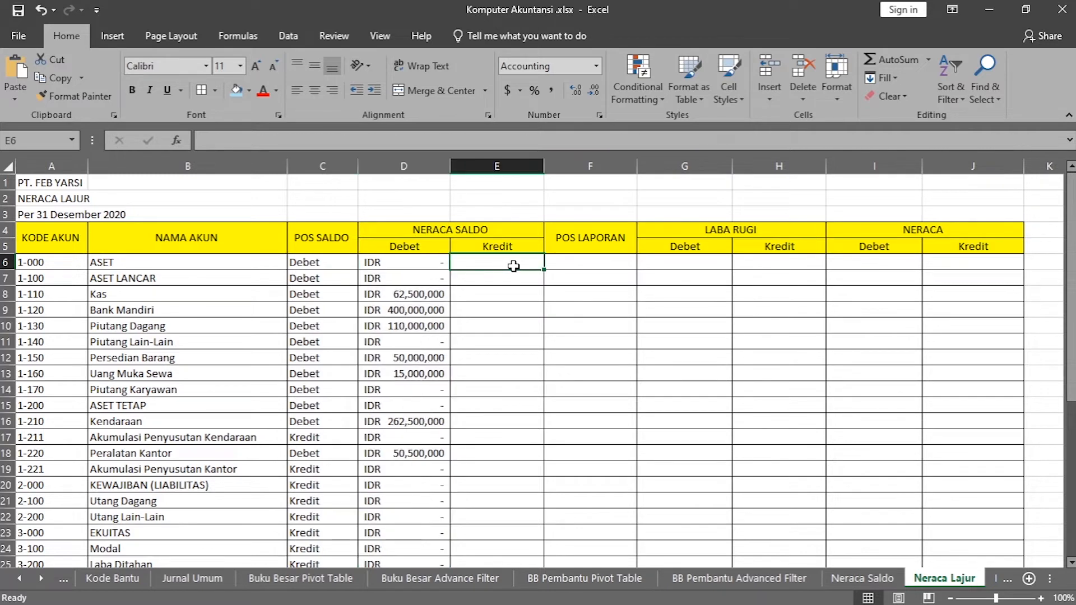
pyautogui.write('=')
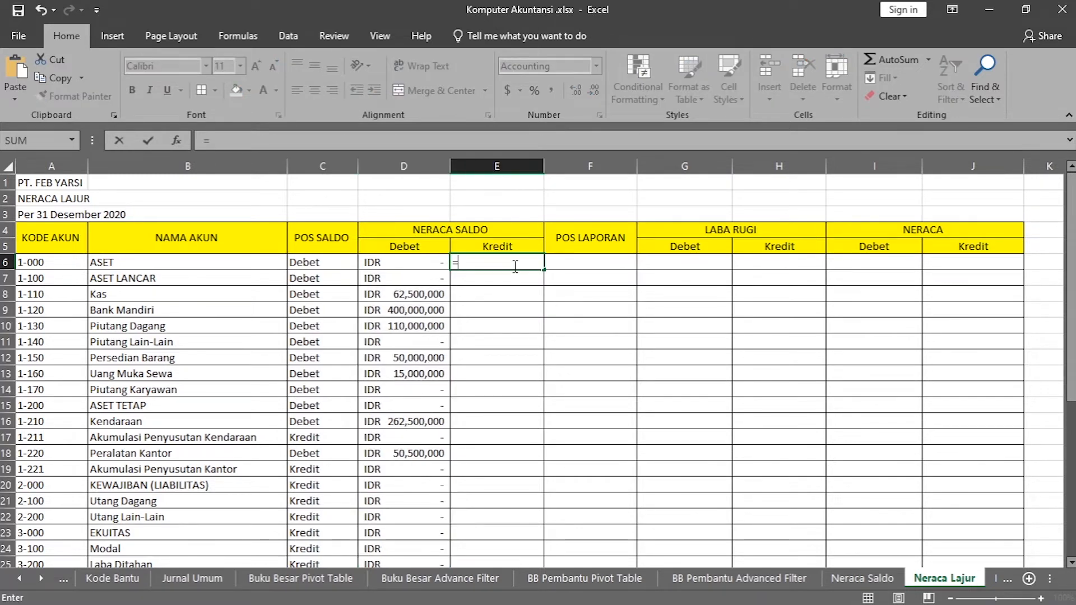
pyautogui.write('I')
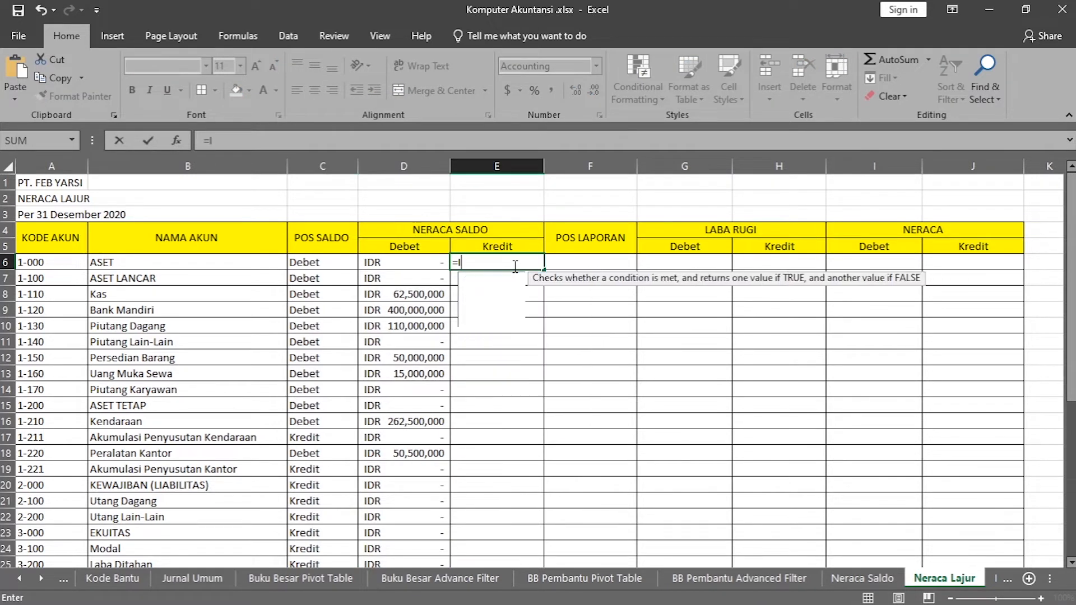
pyautogui.write('F(')
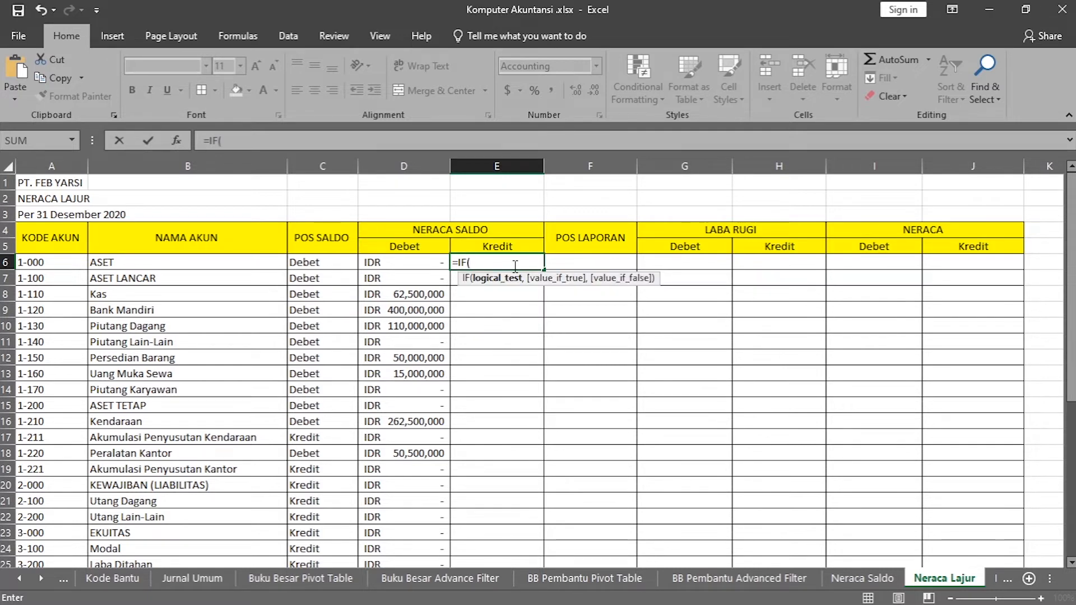
pyautogui.click(327, 261)
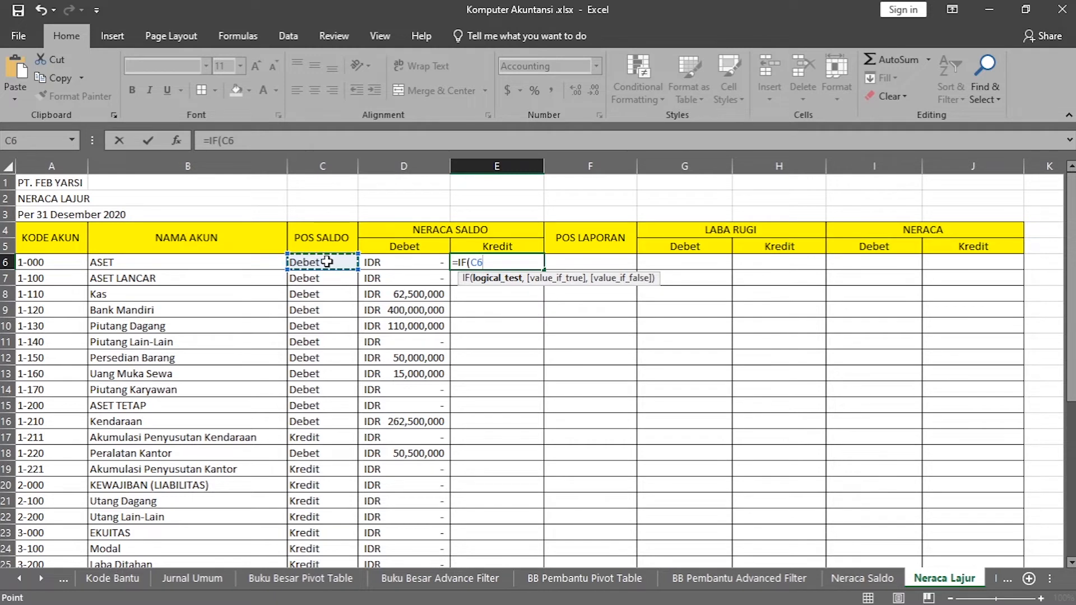
pyautogui.write('=')
pyautogui.write('"KRED')
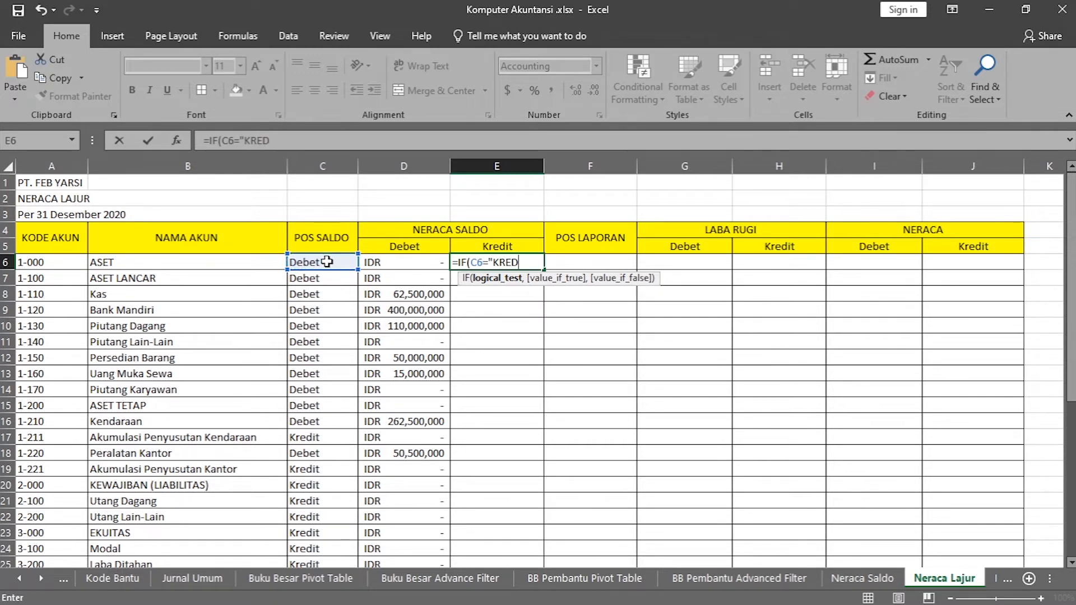
pyautogui.write('IT",')
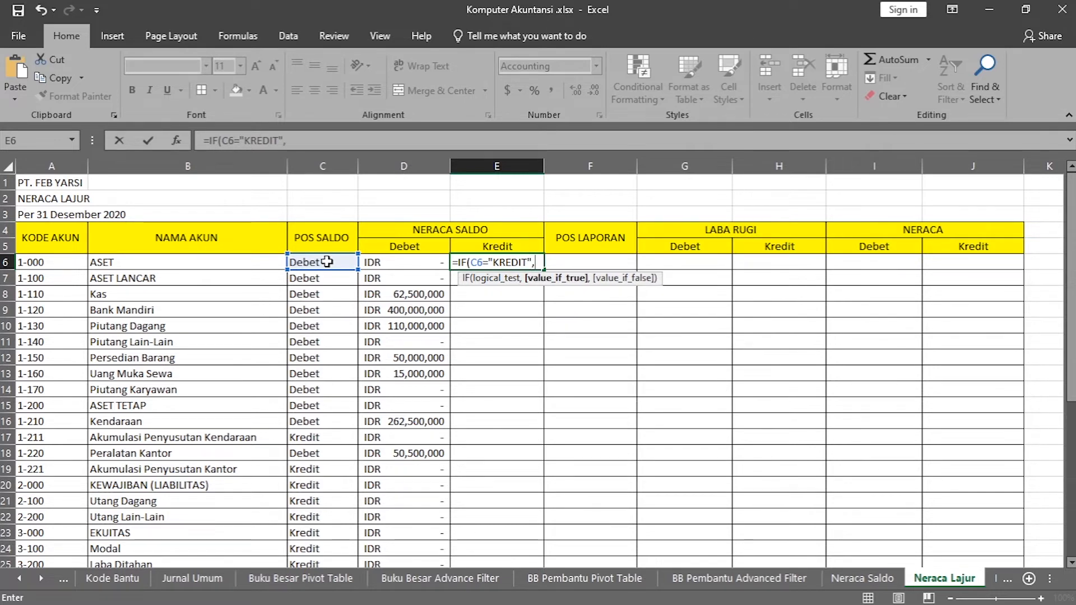
# Add SUMIF(Akun!A:A,Akun!A6,Akun!F:F) as the value-if-true of the E6 formula
pyautogui.write('SUM')
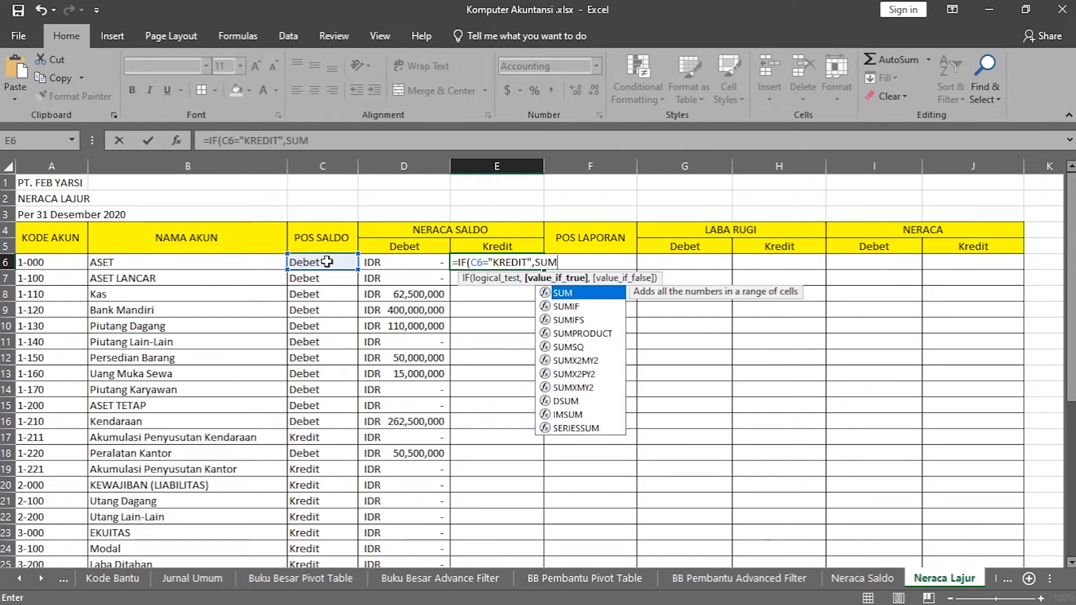
pyautogui.write('IF')
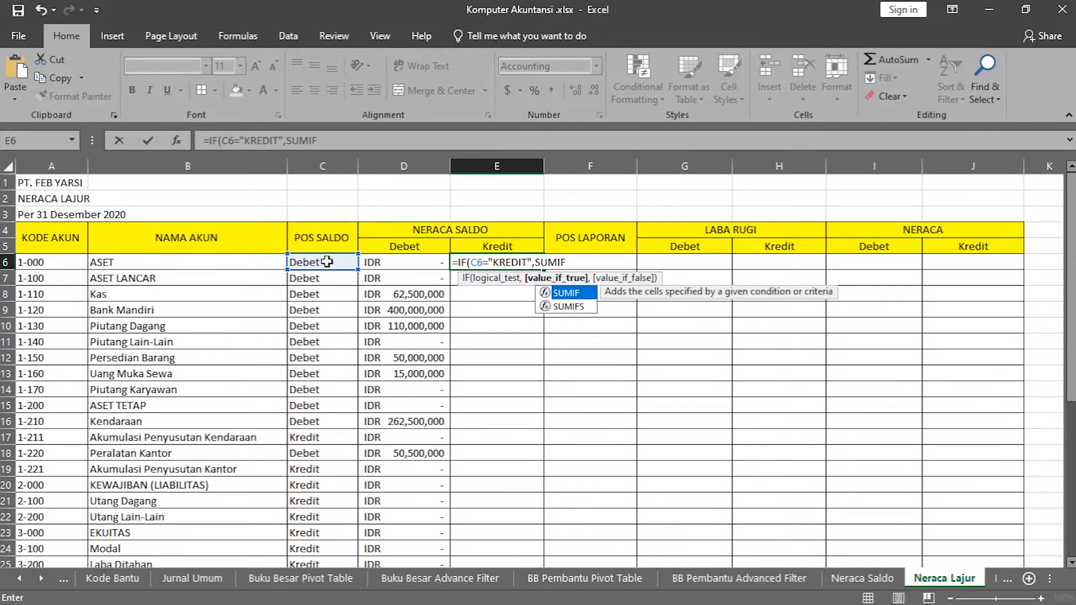
pyautogui.press('Tab')
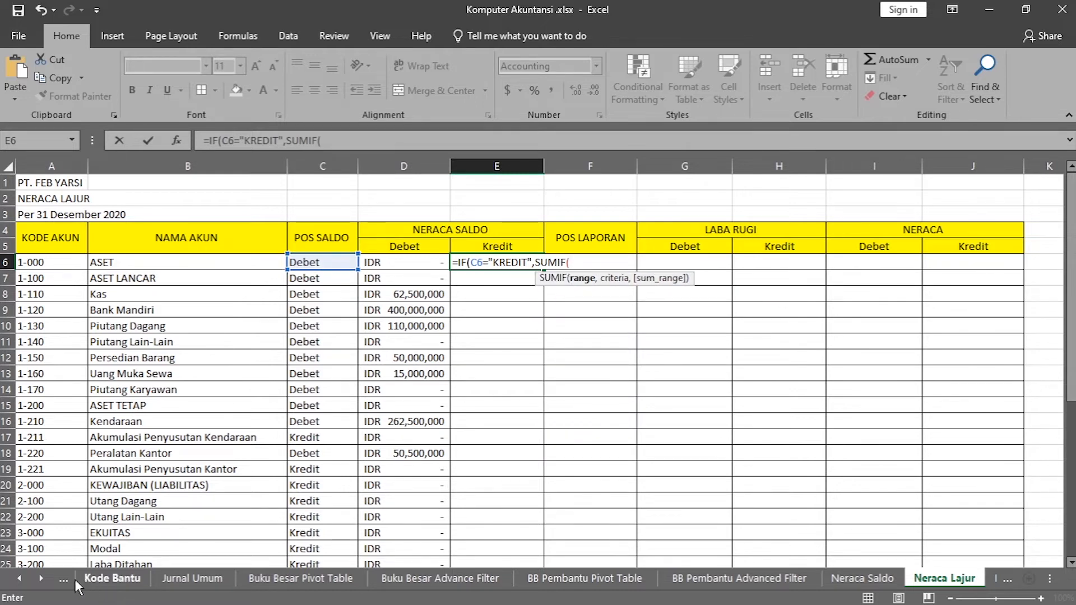
pyautogui.click(26, 581)
pyautogui.click(96, 579)
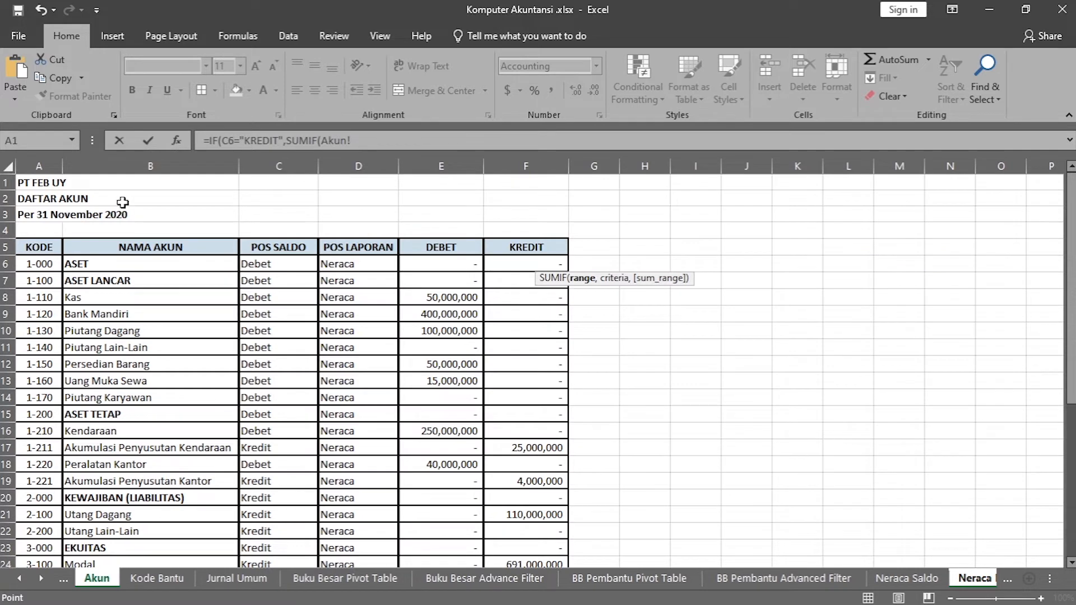
pyautogui.click(48, 165)
pyautogui.click(48, 164)
pyautogui.write(',')
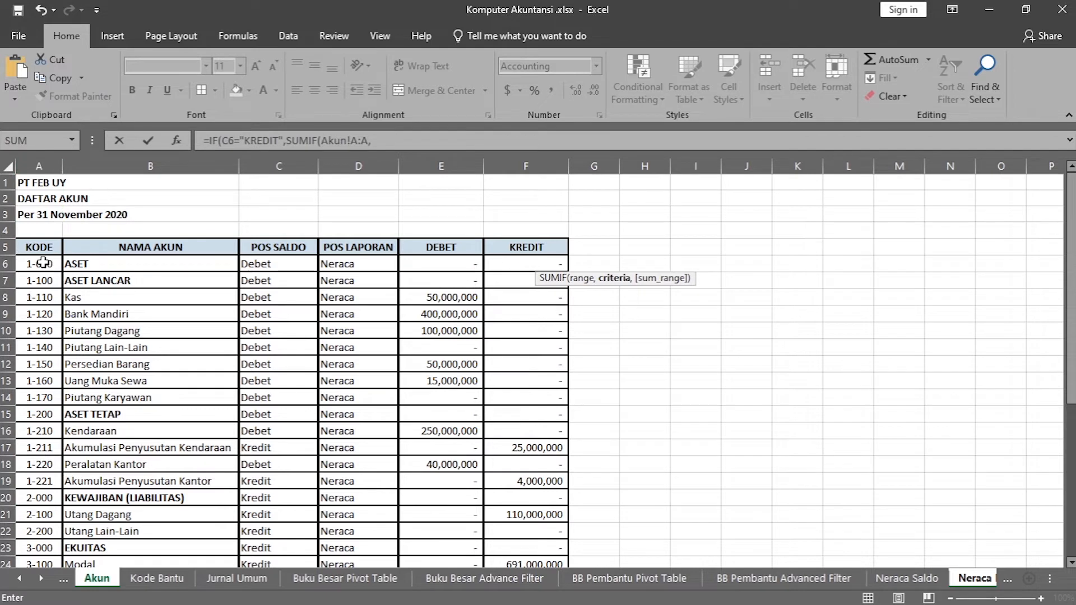
pyautogui.click(43, 262)
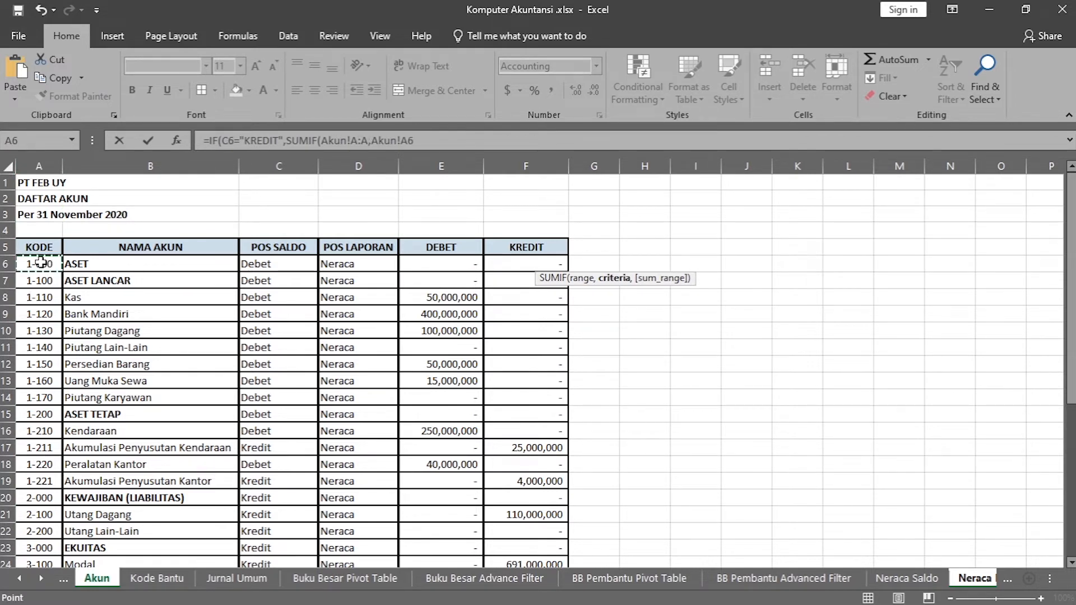
pyautogui.write(',')
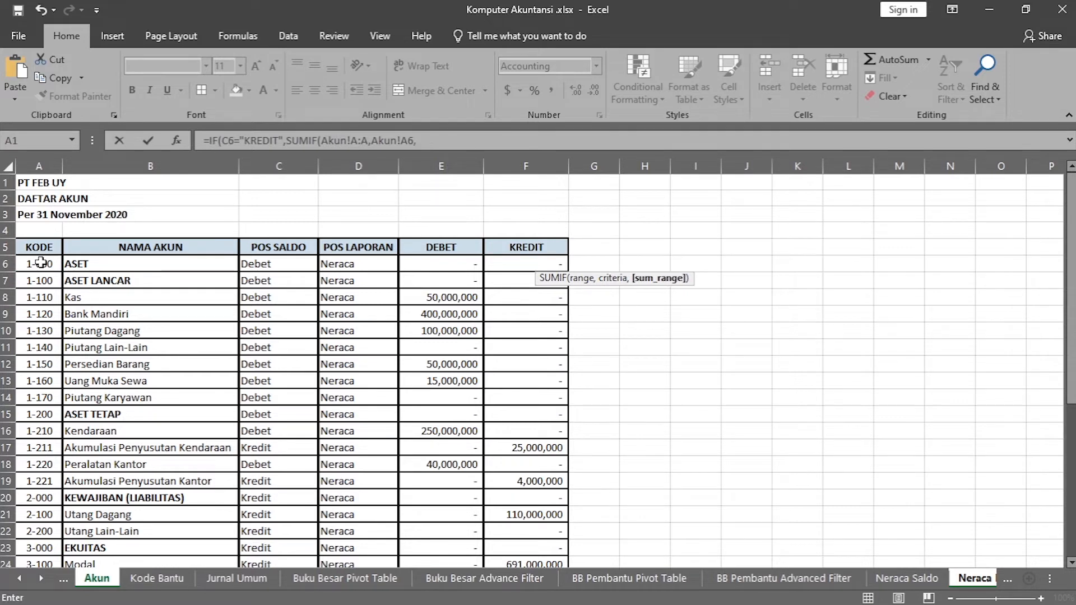
pyautogui.click(474, 165)
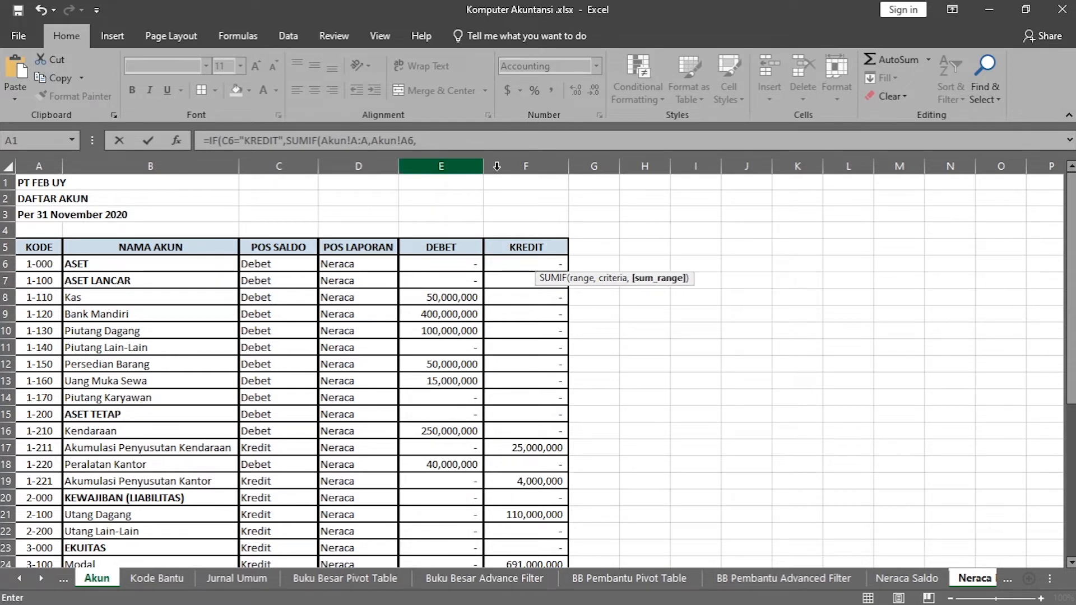
pyautogui.moveTo(475, 165); pyautogui.dragTo(512, 167)
pyautogui.click(512, 167)
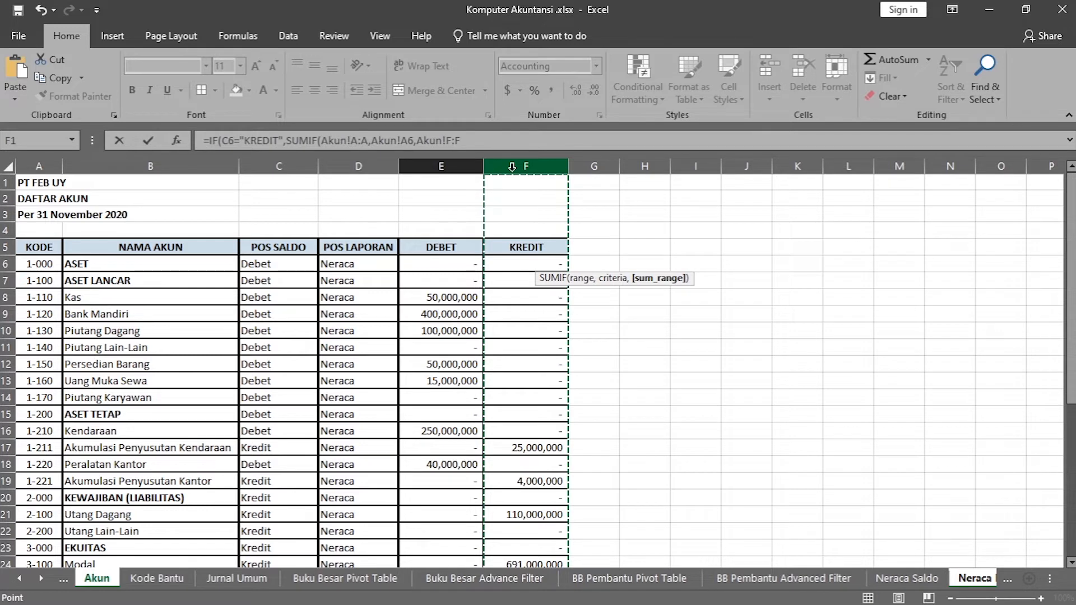
pyautogui.write(')')
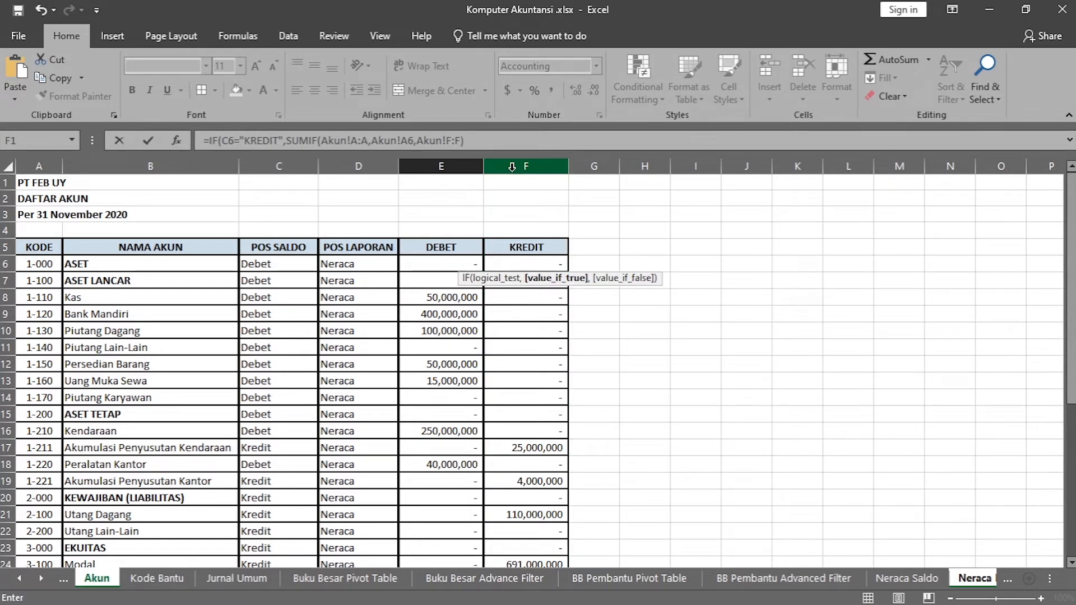
# Add a minus sign to the E6 formula and paste a copy of the SUMIF(Akun!A:A,Akun!A6,Akun!F:F) term after it
pyautogui.click(465, 139)
pyautogui.moveTo(464, 140); pyautogui.dragTo(286, 142)
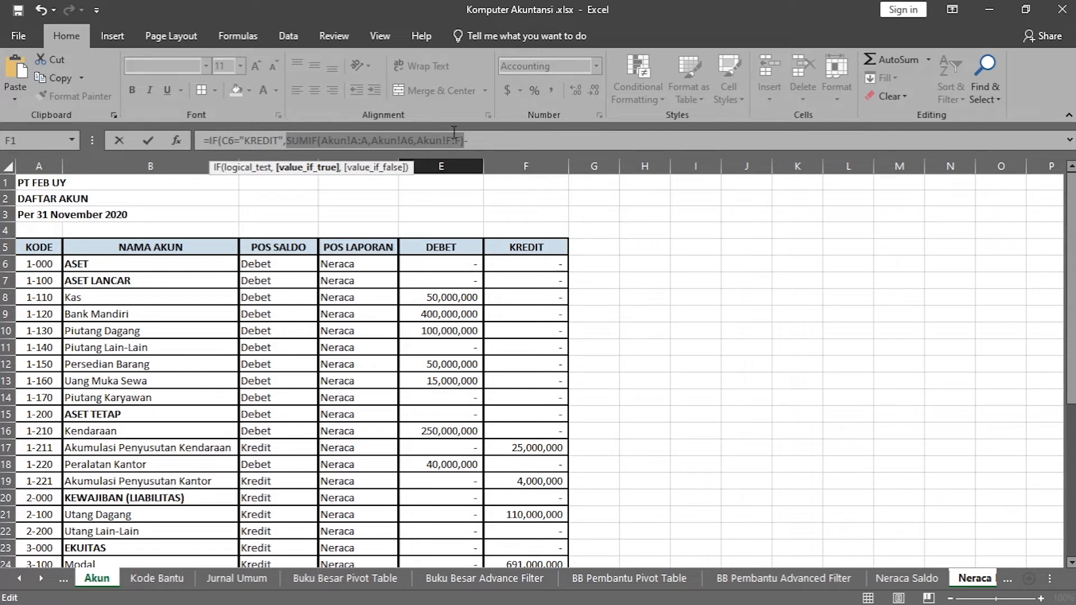
pyautogui.click(480, 140)
pyautogui.hotkey('ctrl', 'v')
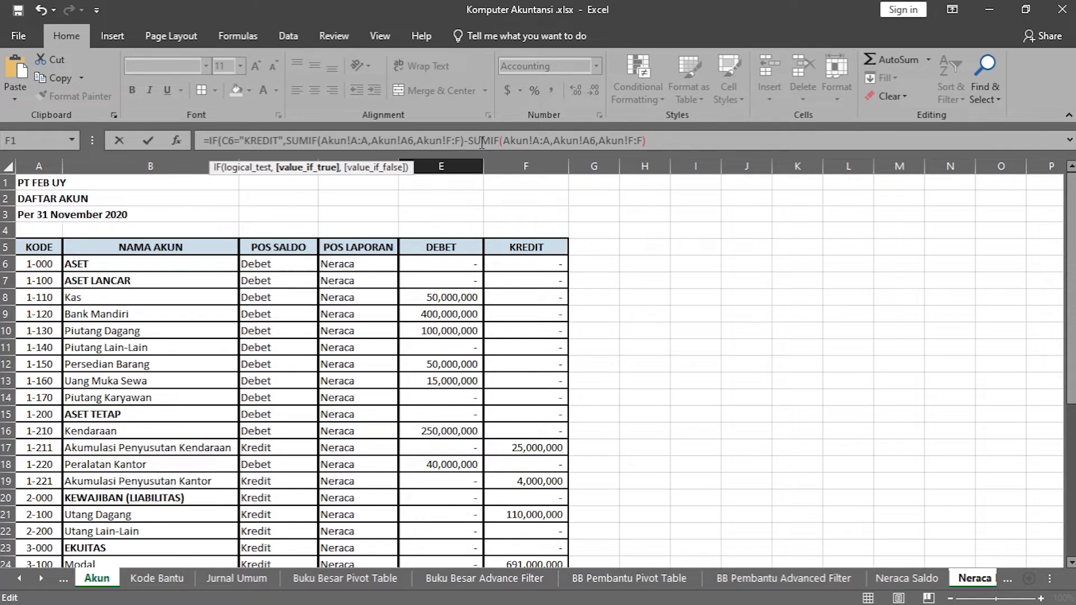
# Append +SUMIF('Jurnal Umum'!B:B,'Neraca Lajur'!A6,'Jurnal Umum'!F:F to the E6 formula to add the journal's credit amounts
pyautogui.write('+')
pyautogui.write('SUMIF')
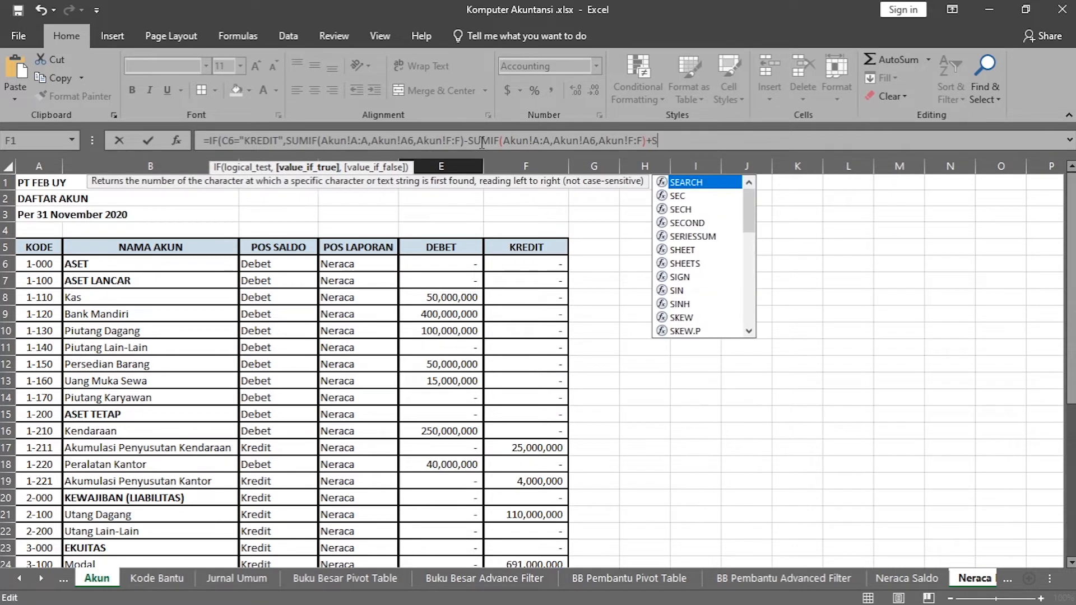
pyautogui.write('(')
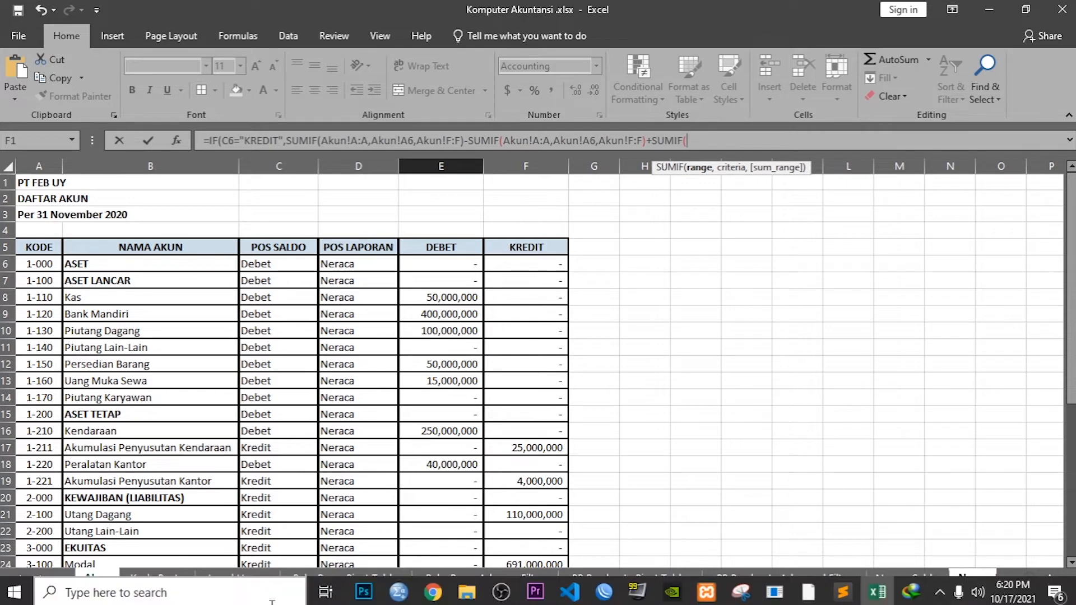
pyautogui.click(264, 579)
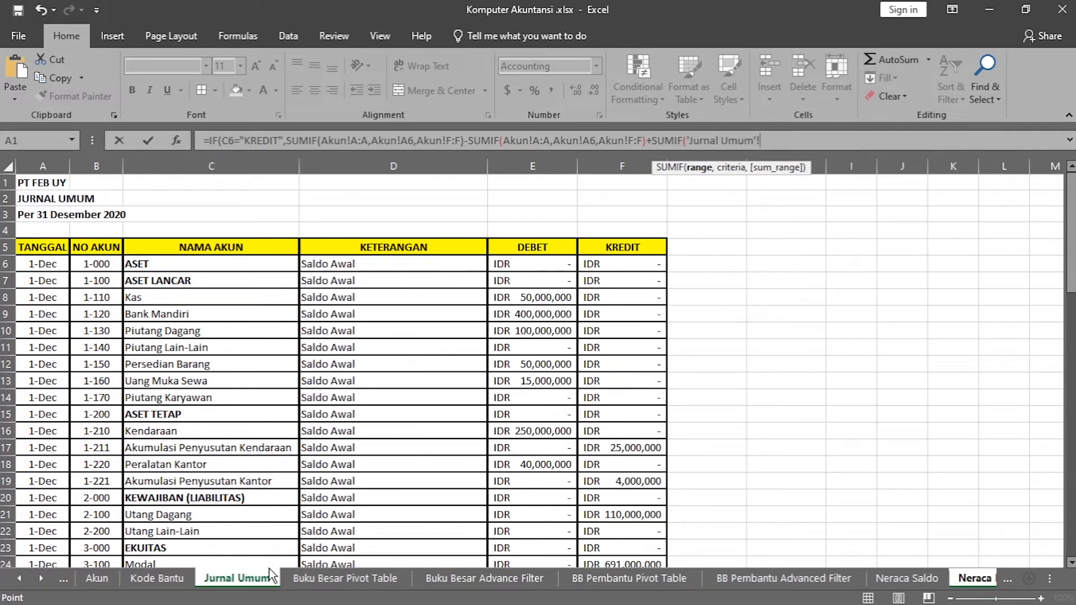
pyautogui.click(98, 165)
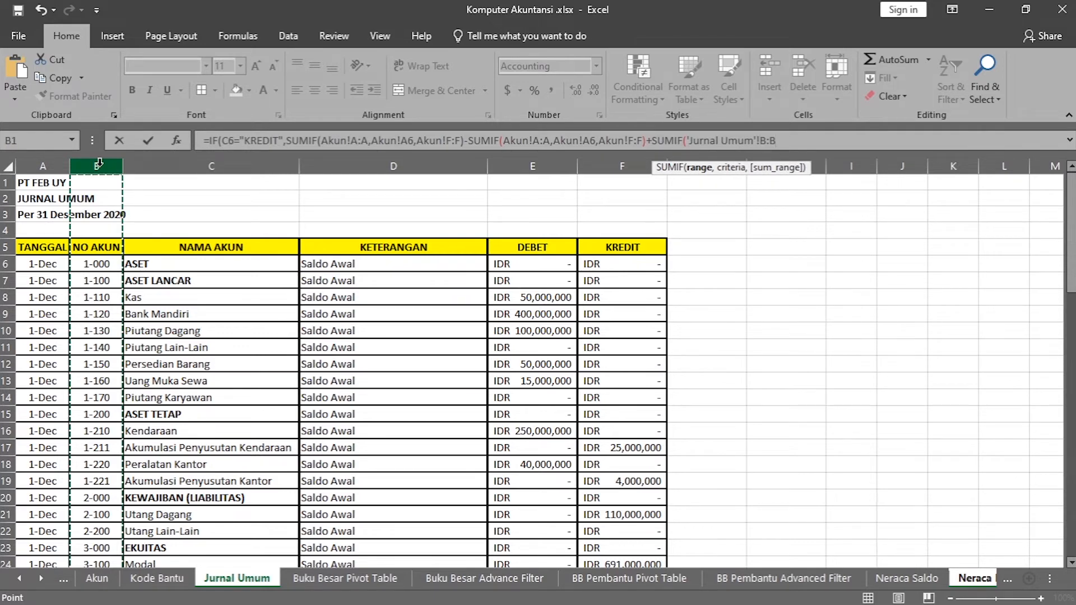
pyautogui.write(',')
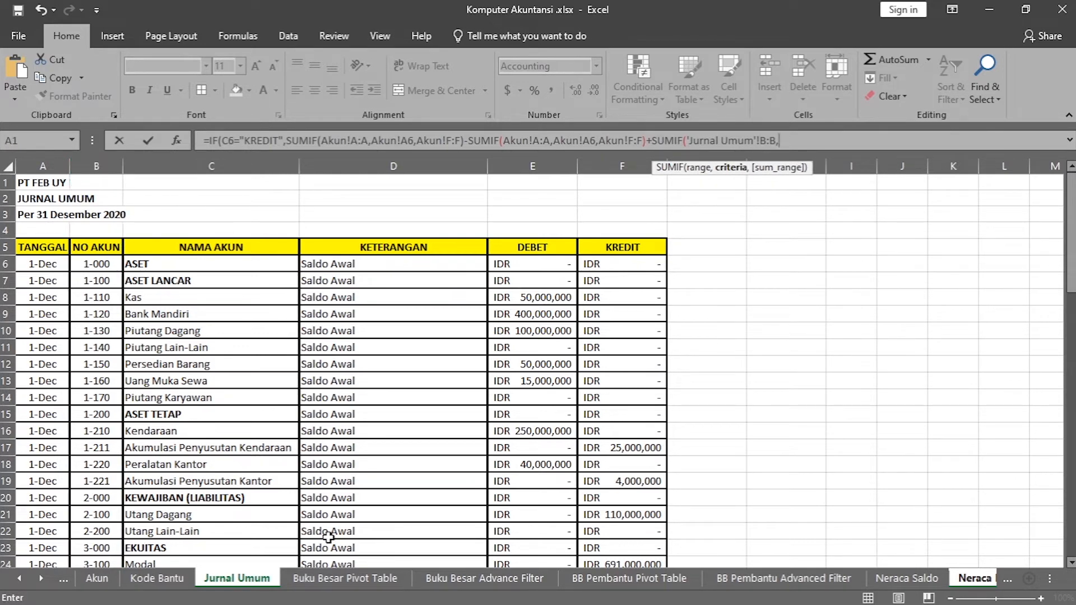
pyautogui.click(985, 580)
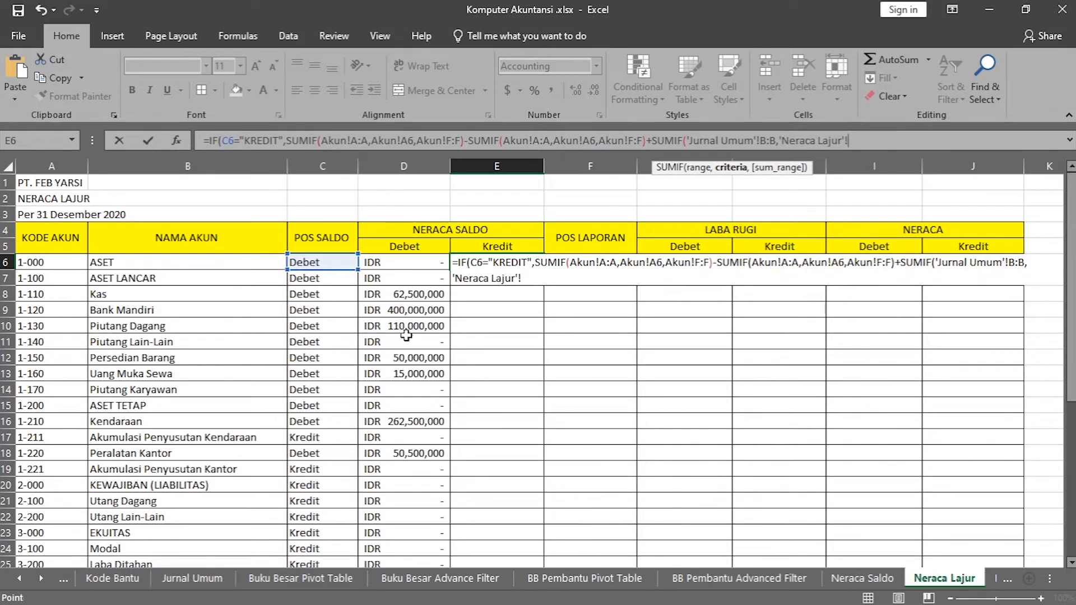
pyautogui.click(60, 265)
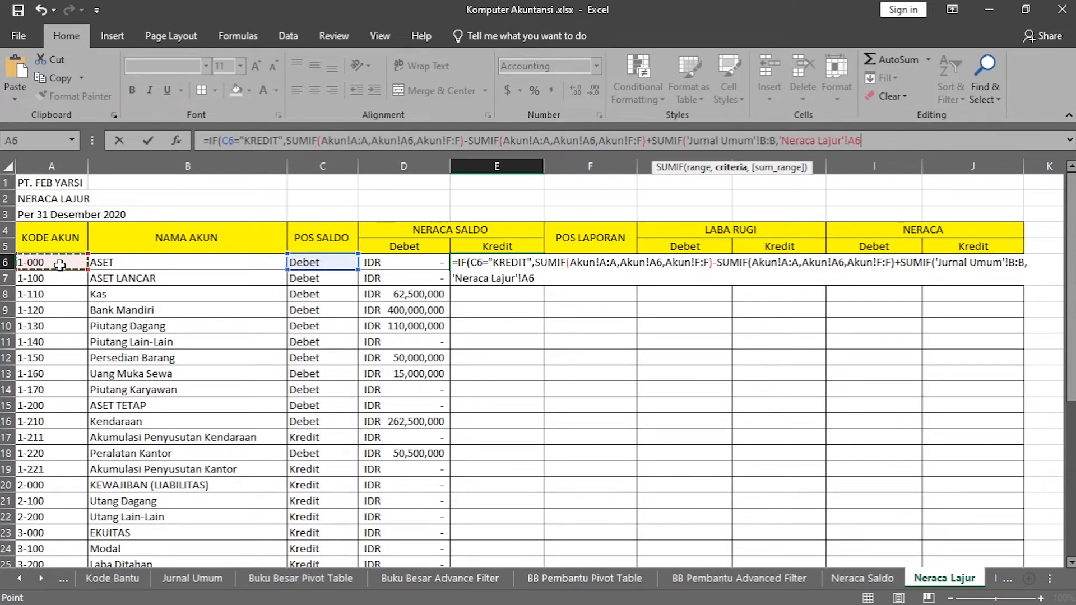
pyautogui.write(',')
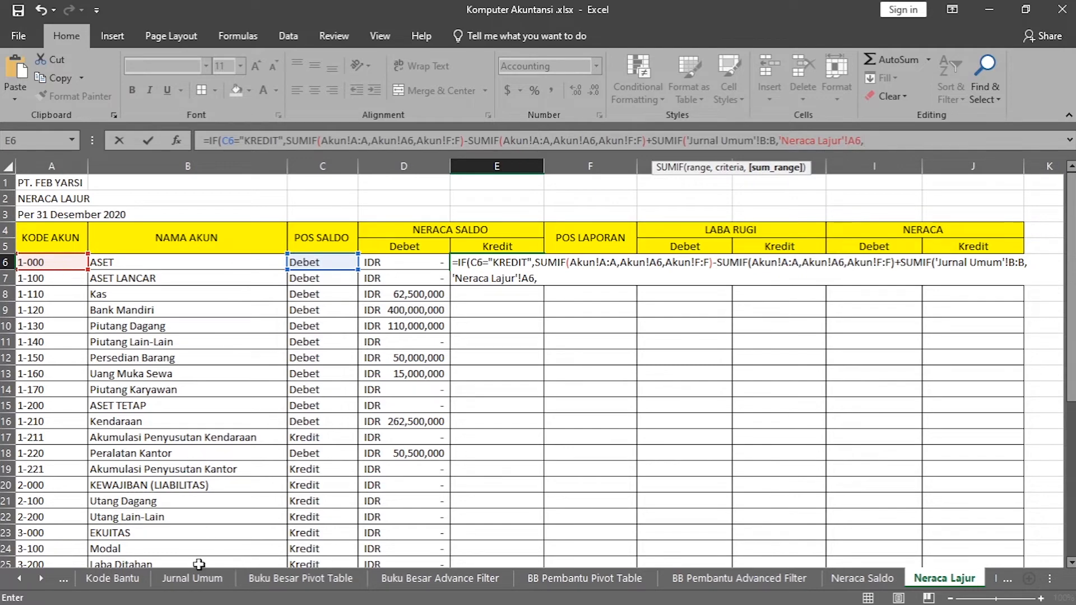
pyautogui.click(197, 583)
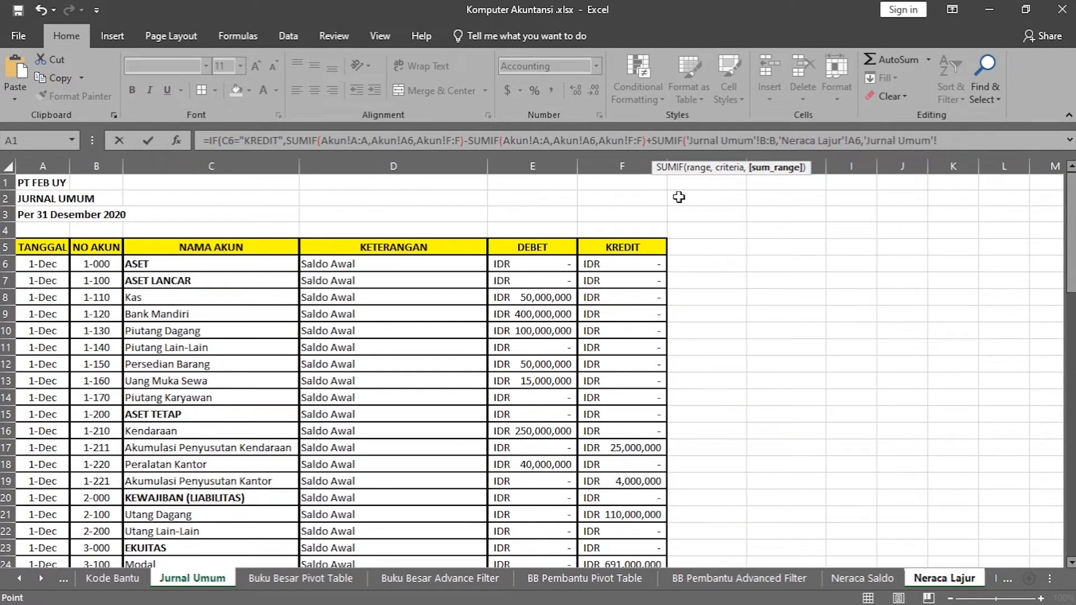
pyautogui.click(624, 166)
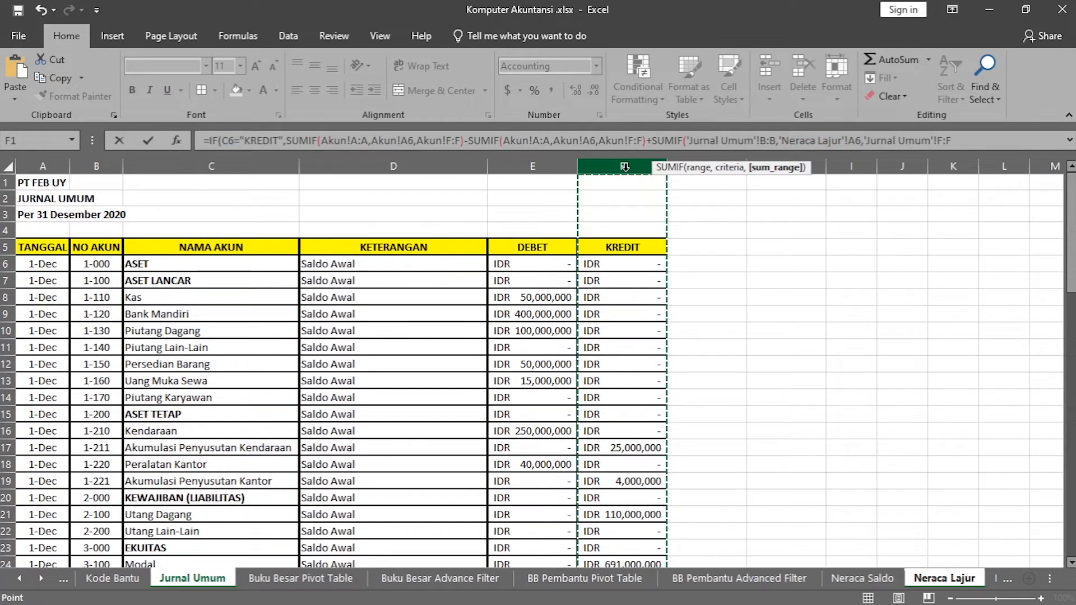
# Close the journal credit term in the E6 formula and append -SUMIF('Jurnal Umum'!B:B,'Neraca Lajur'!A6,'Jurnal Umum'!E:E) to subtract the journal's debit amounts
pyautogui.write(')-SUMIF')
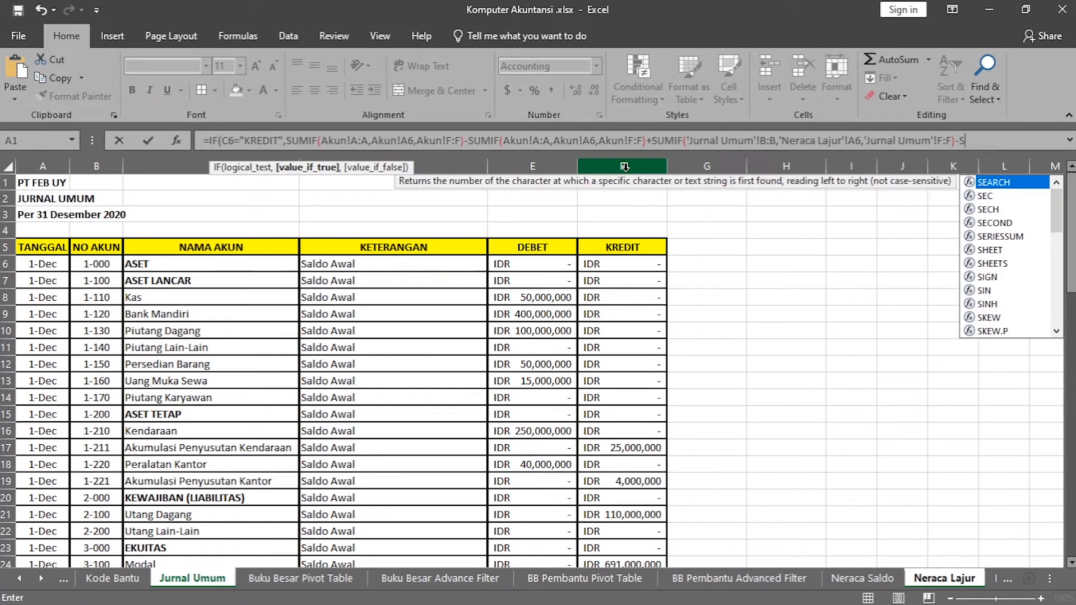
pyautogui.write('(')
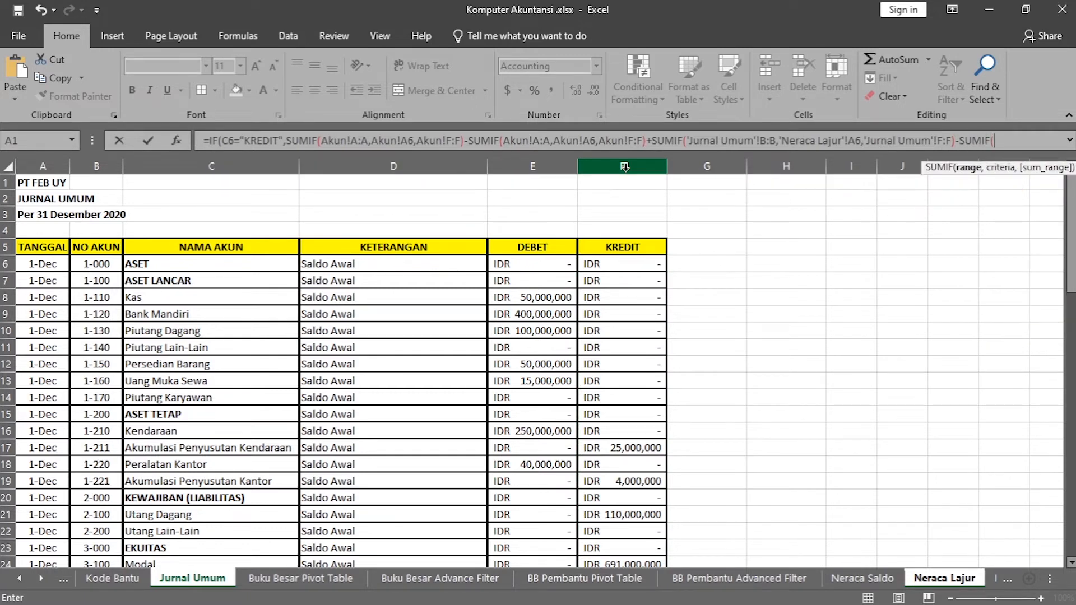
pyautogui.click(96, 163)
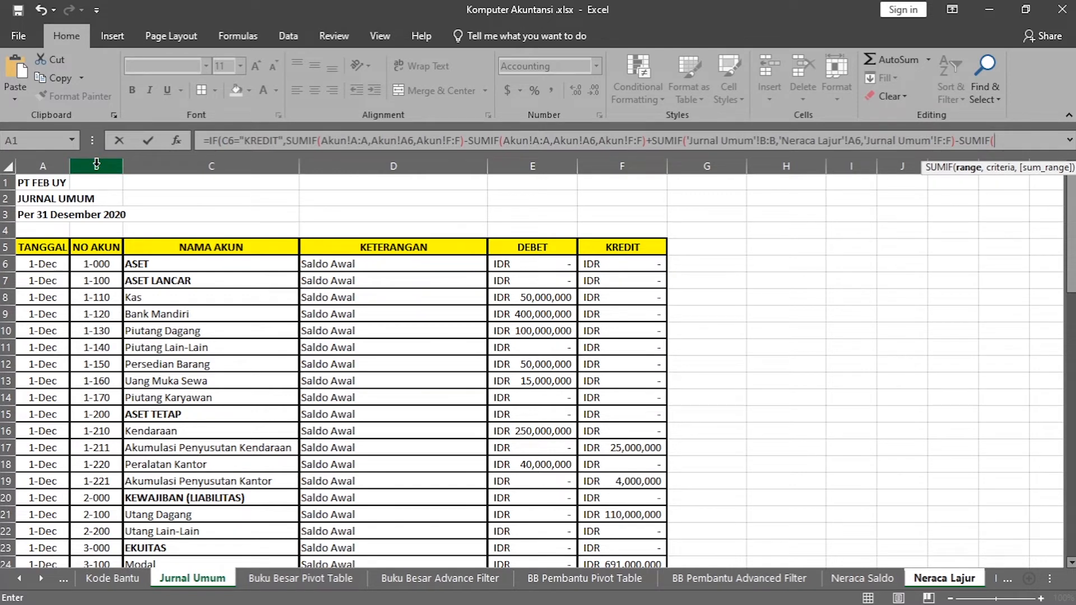
pyautogui.click(97, 163)
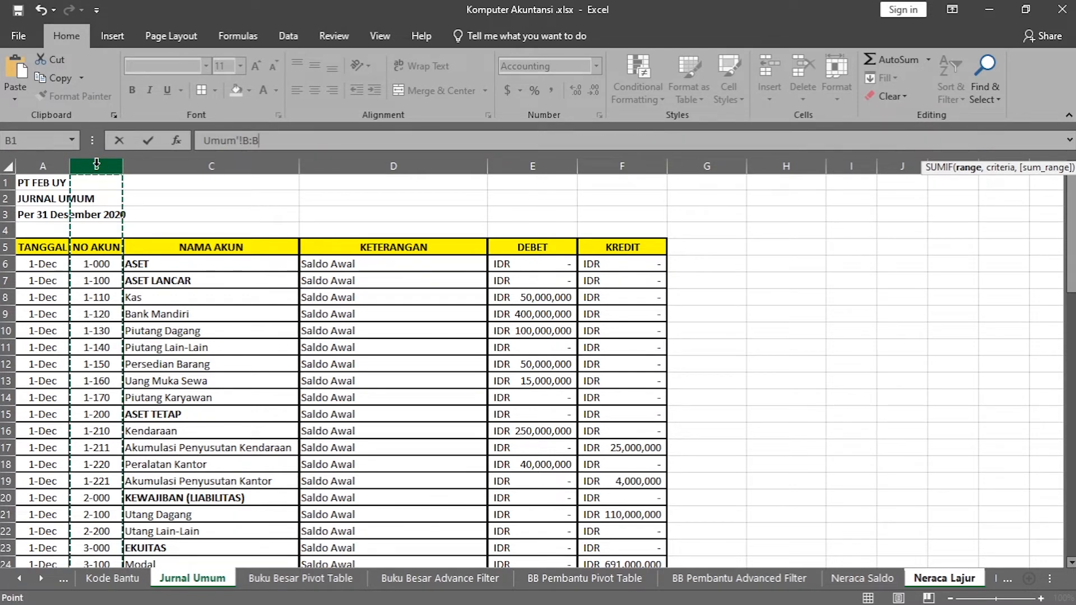
pyautogui.write(',')
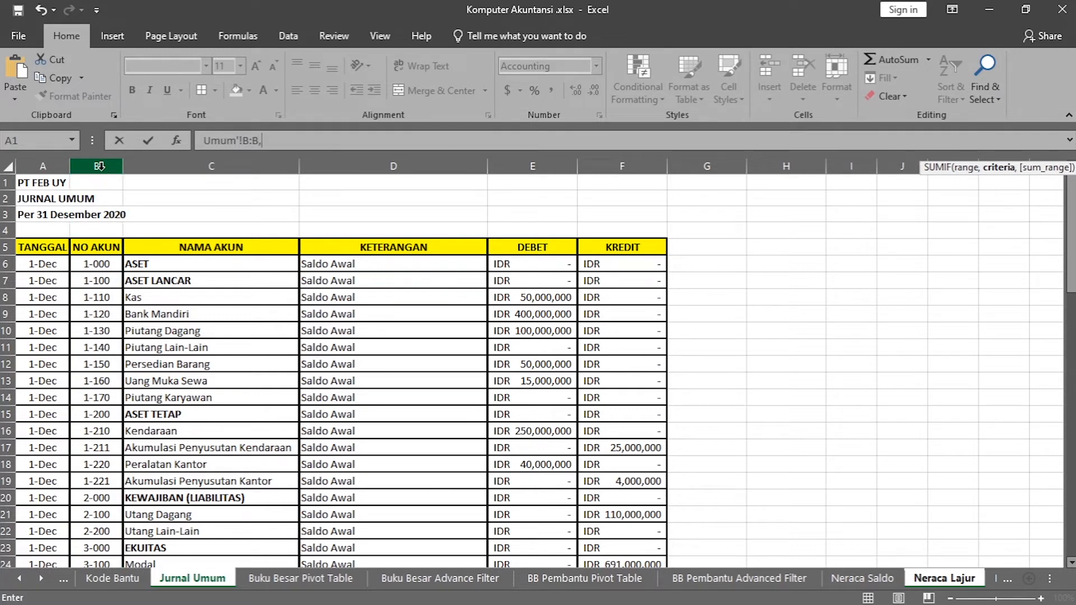
pyautogui.click(945, 579)
pyautogui.click(48, 262)
pyautogui.click(48, 262)
pyautogui.write(',')
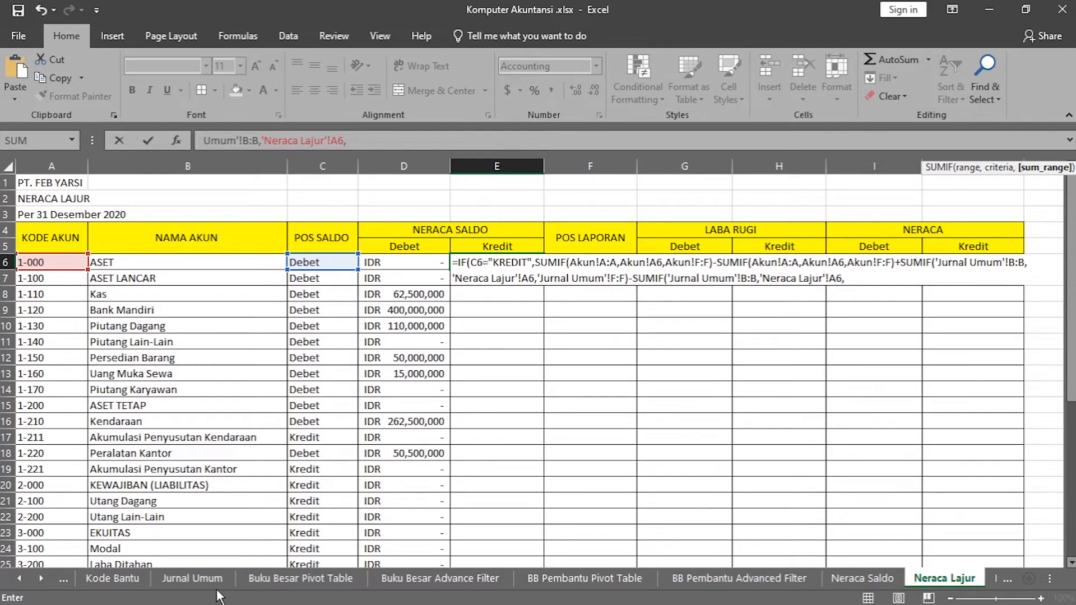
pyautogui.click(213, 584)
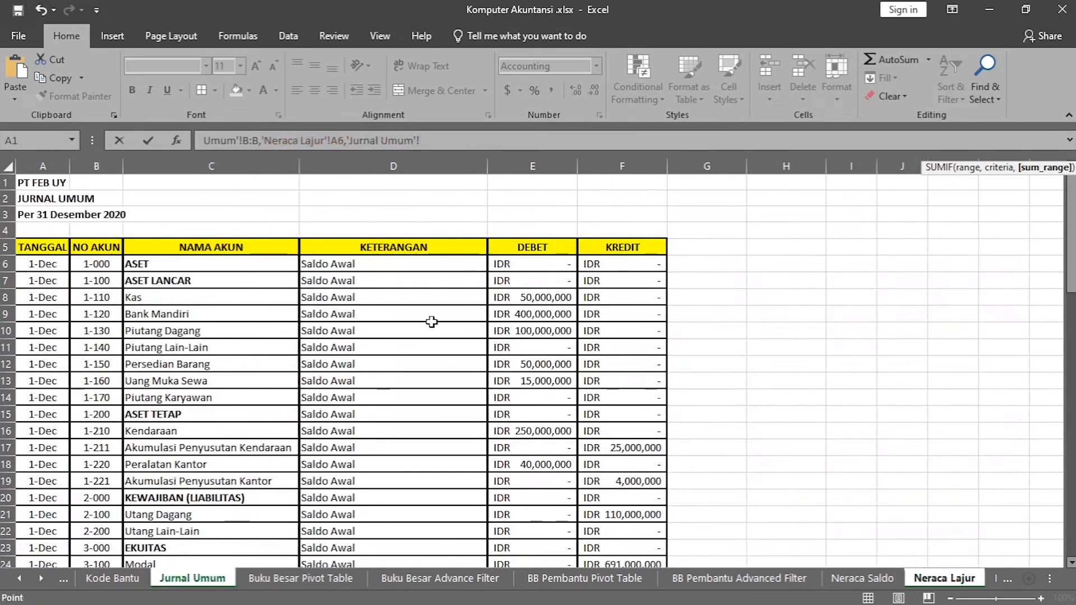
pyautogui.click(556, 166)
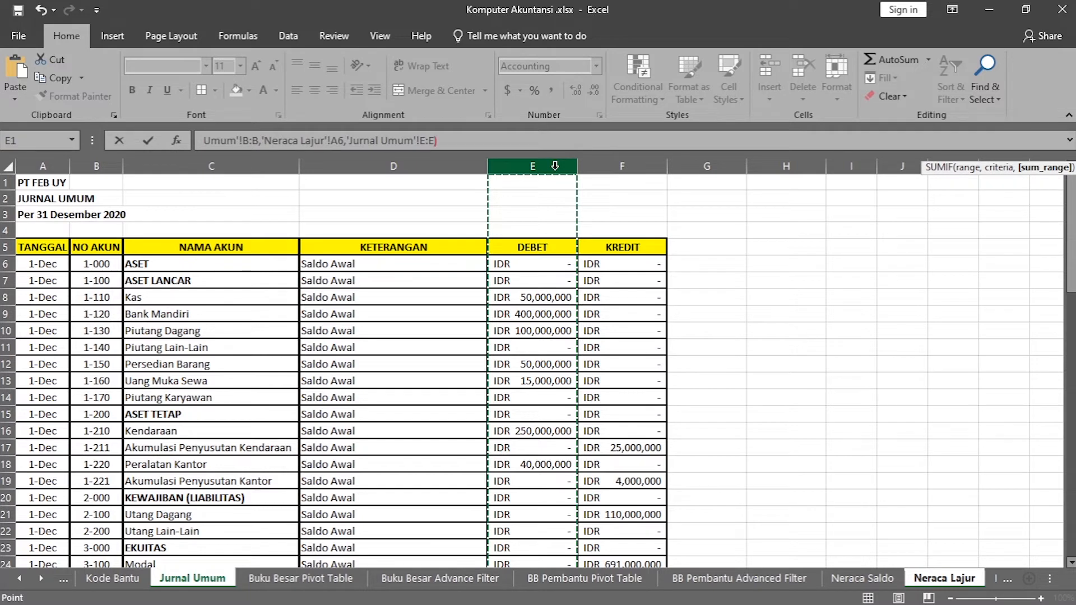
pyautogui.write(')')
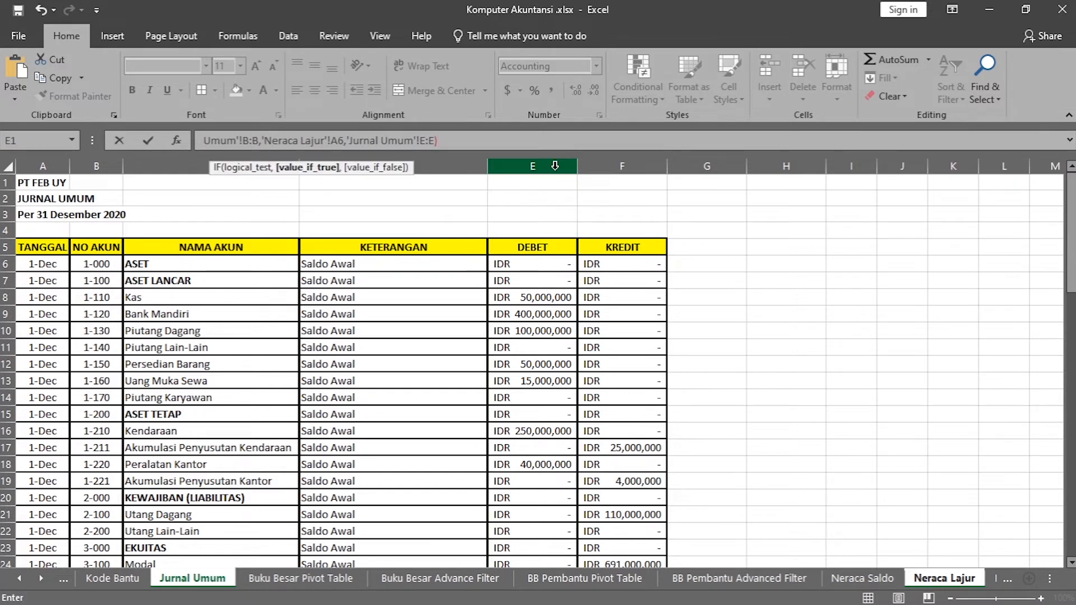
# Finish the E6 formula with 0 as its value-if-false and fill it down the Neraca Saldo Kredit column to E37
pyautogui.write(',0')
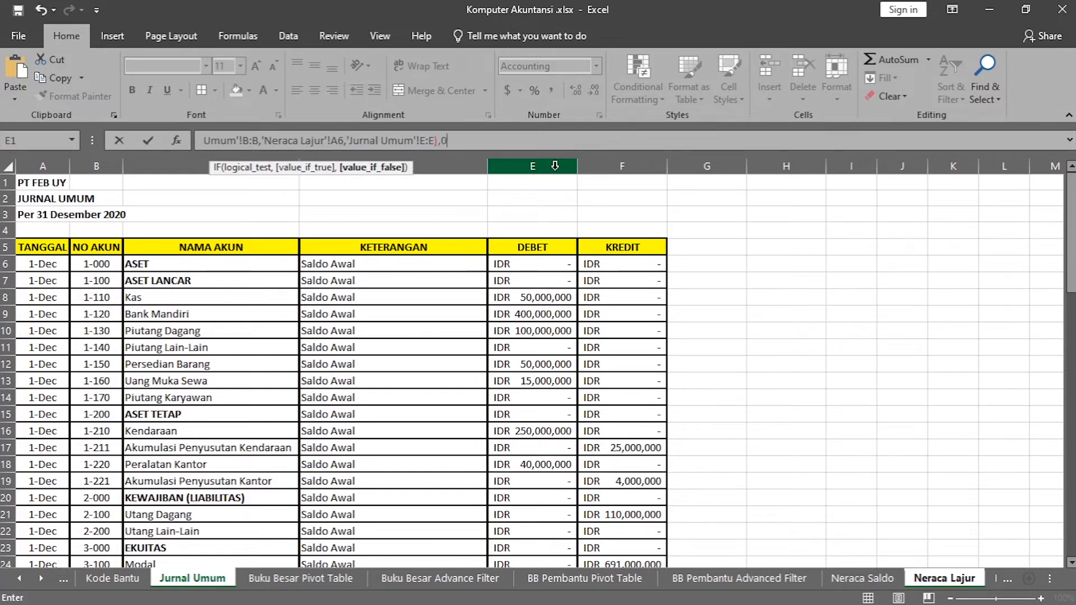
pyautogui.press('Return')
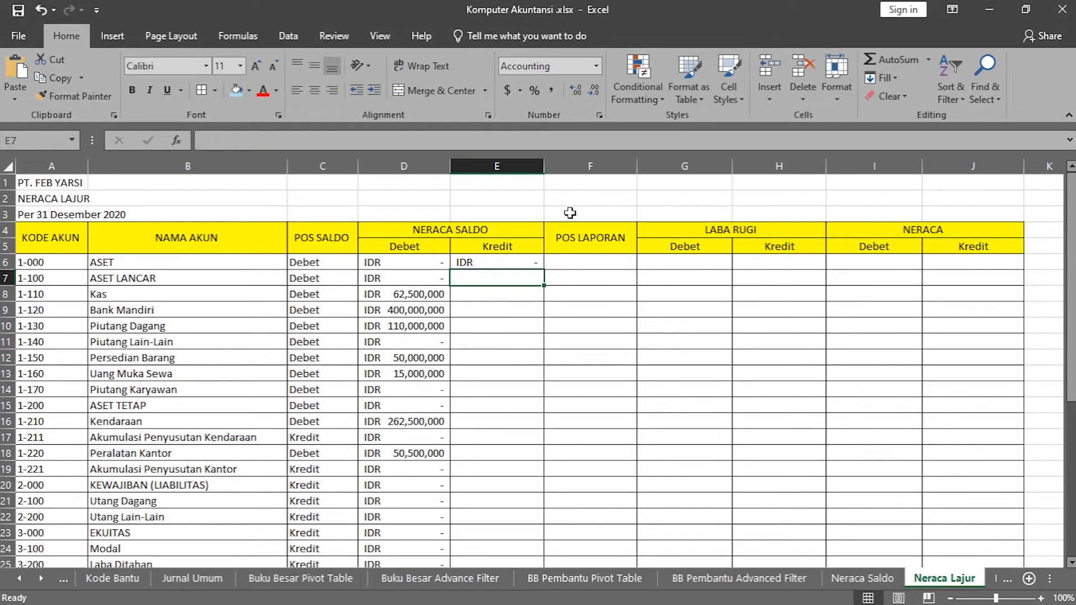
pyautogui.click(513, 264)
pyautogui.moveTo(544, 270); pyautogui.dragTo(534, 519)
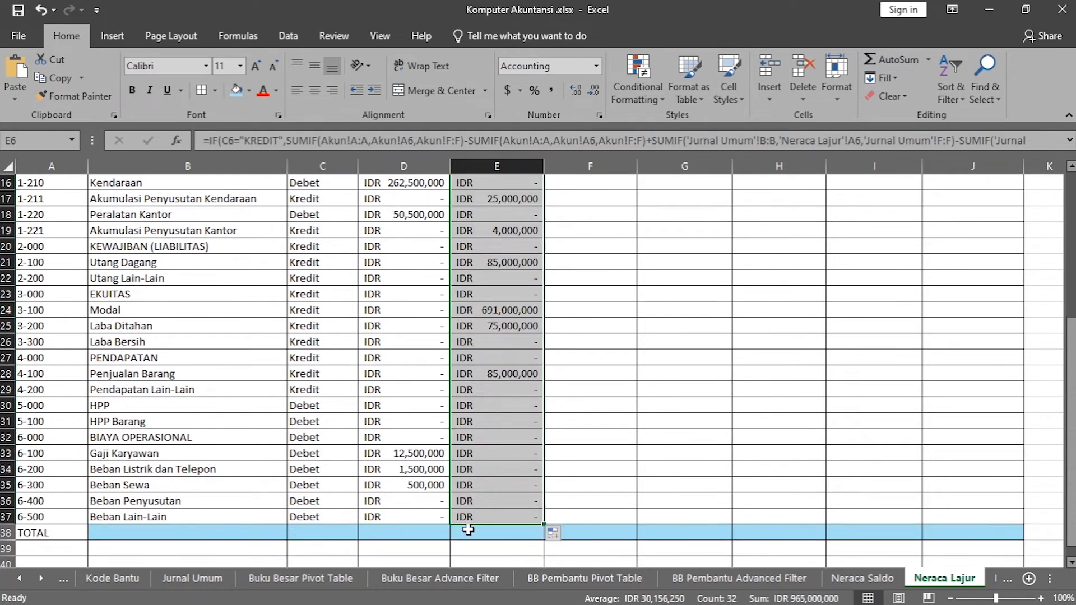
# Enter =SUM(D6:D37) in D38 of the TOTAL row and copy the formula across to E38
pyautogui.click(408, 531)
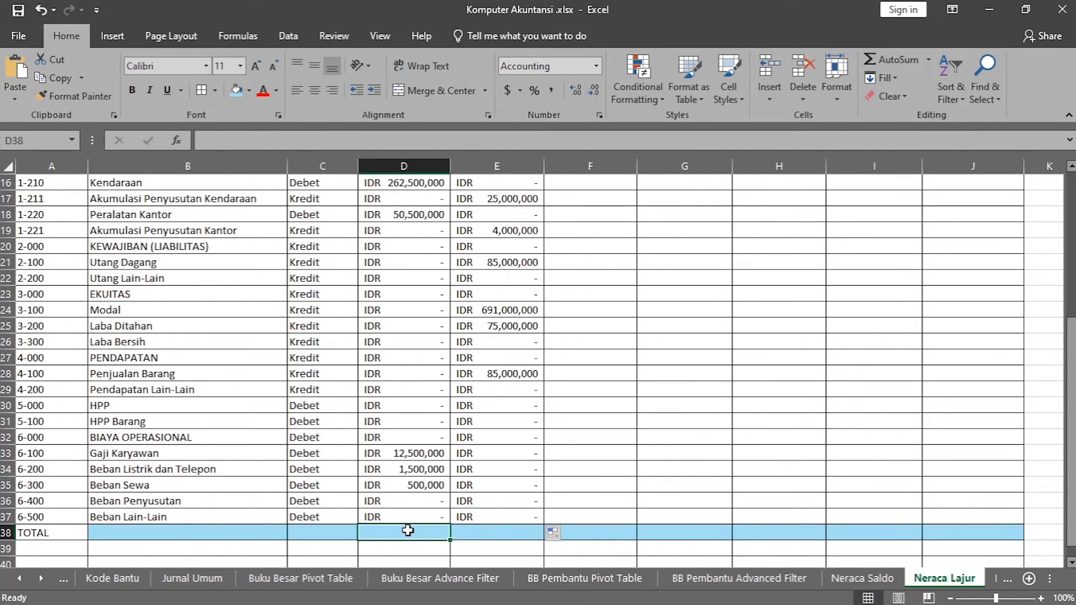
pyautogui.write('=SUM(')
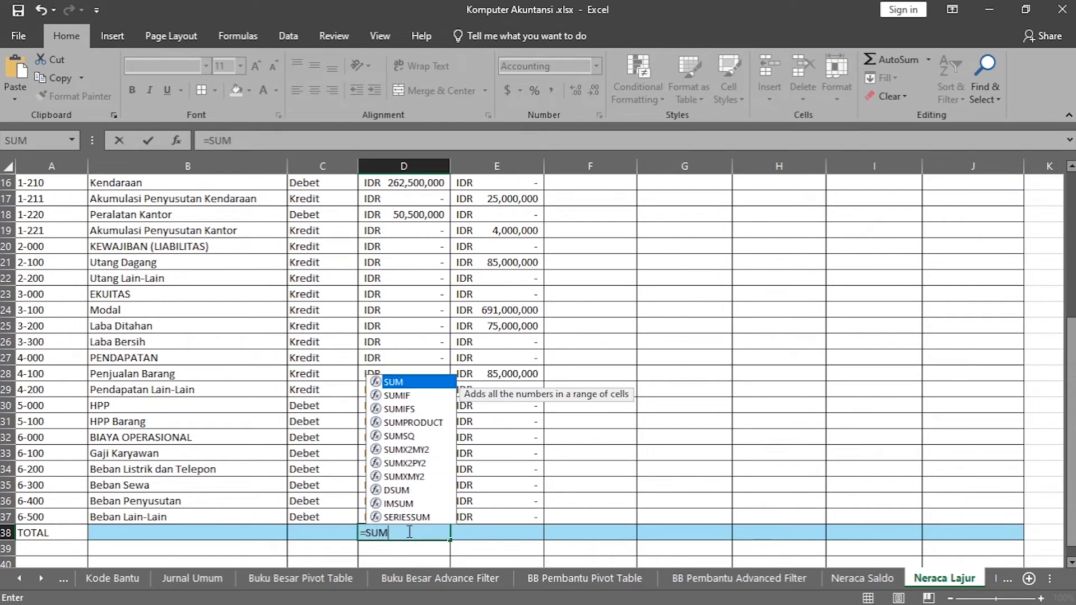
pyautogui.scroll(4, 410, 532)
pyautogui.moveTo(403, 216); pyautogui.dragTo(407, 519)
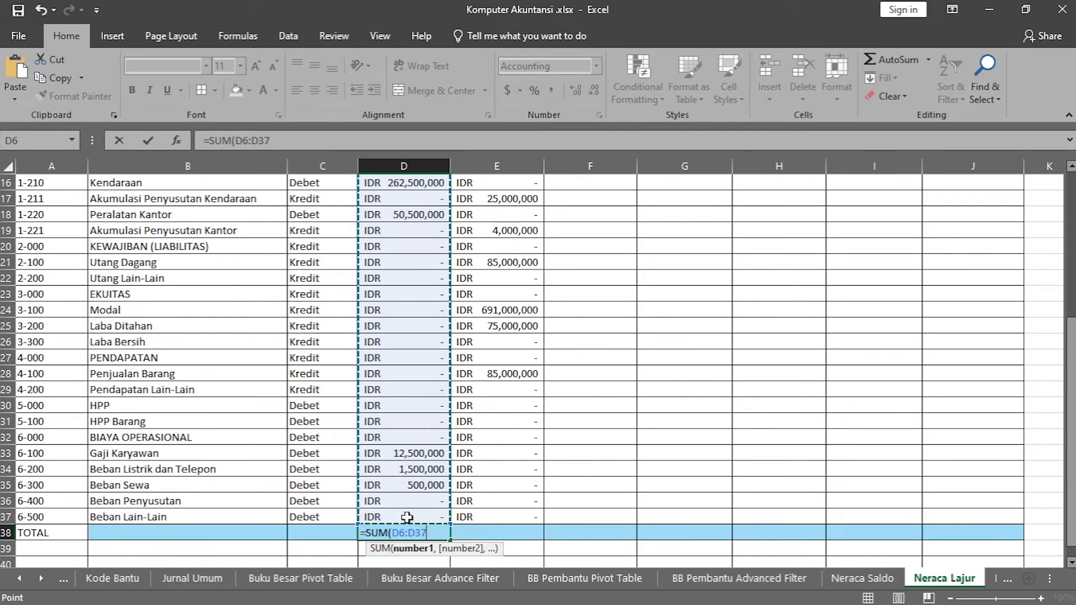
pyautogui.press('Return')
pyautogui.click(414, 530)
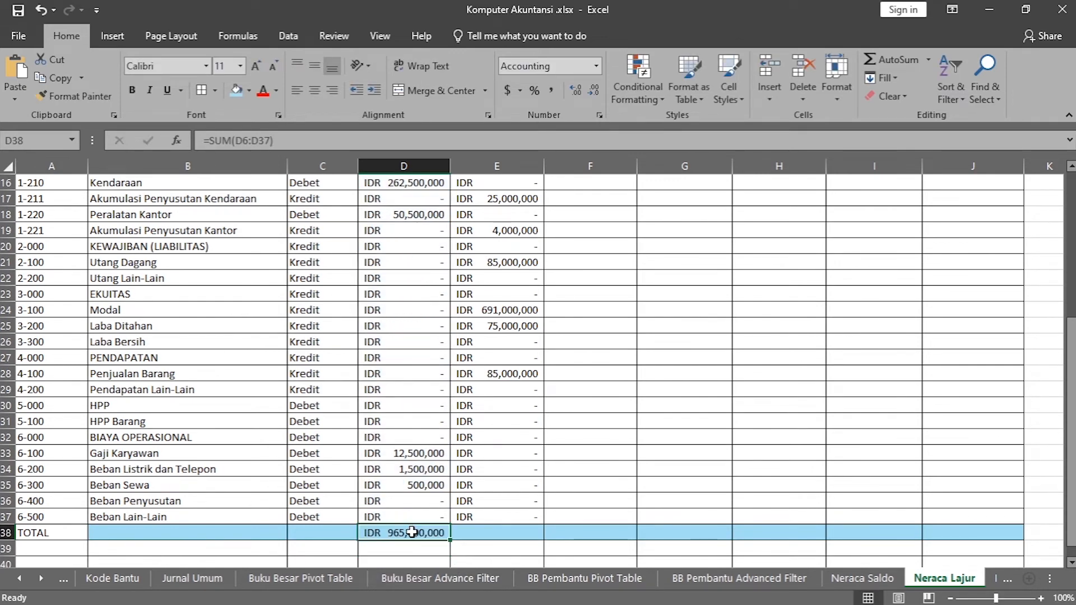
pyautogui.moveTo(451, 540); pyautogui.dragTo(517, 541)
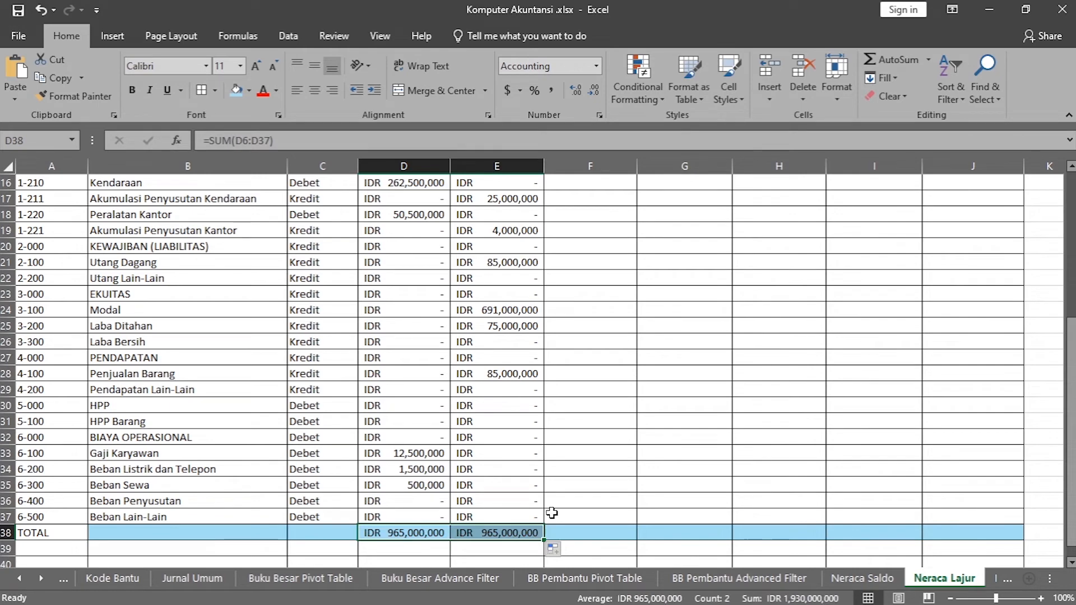
# Enter =VLOOKUP(A6,DAFTARAKUN,4,0) in F6 to look up the account's POS LAPORAN
pyautogui.click(607, 500)
pyautogui.scroll(5, 607, 501)
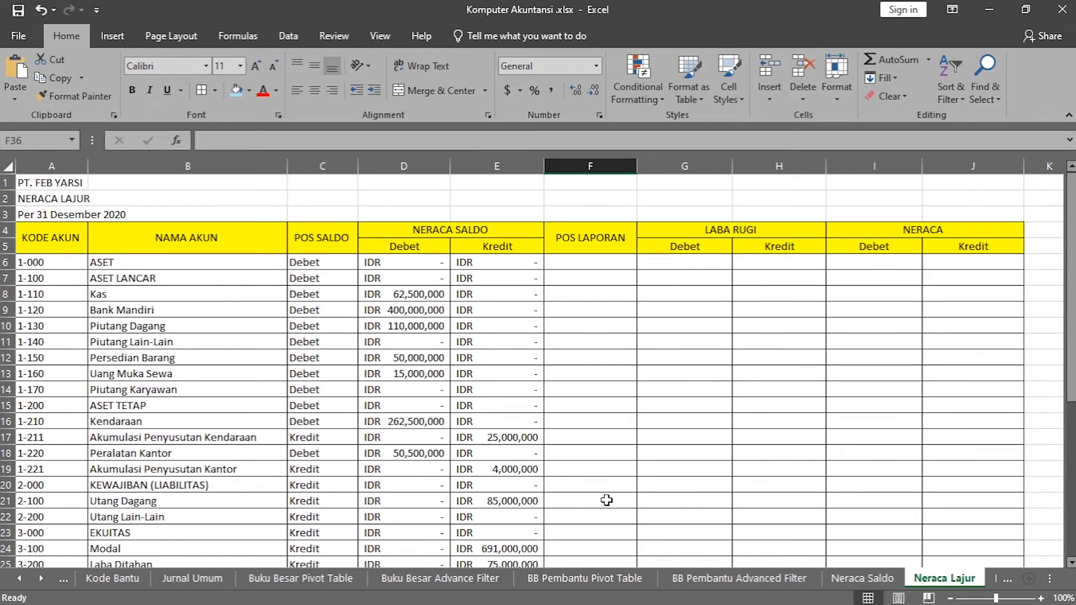
pyautogui.click(595, 263)
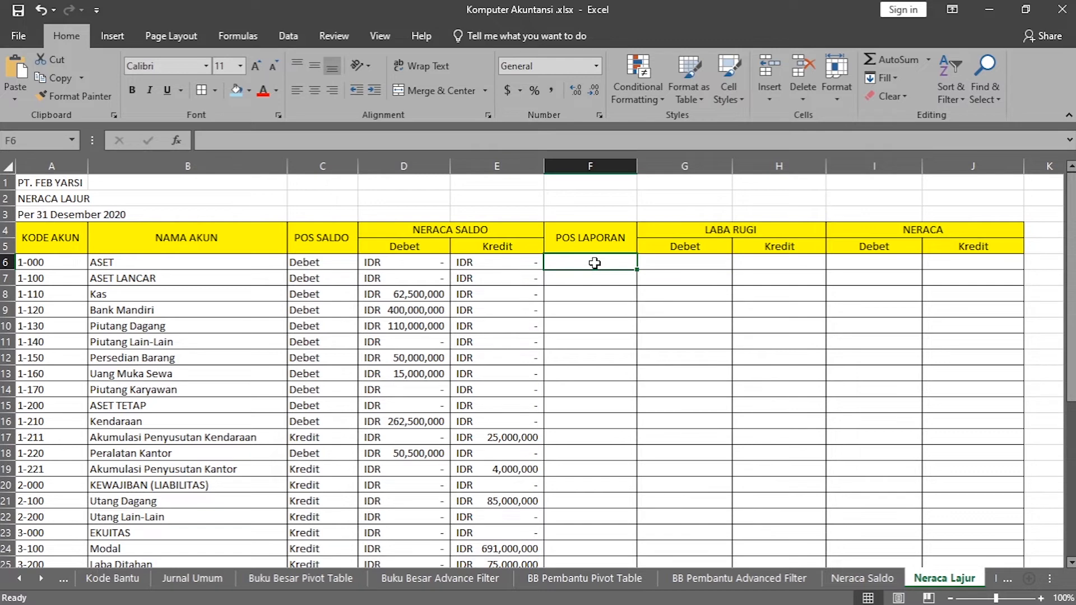
pyautogui.write('=VLOOKUP(')
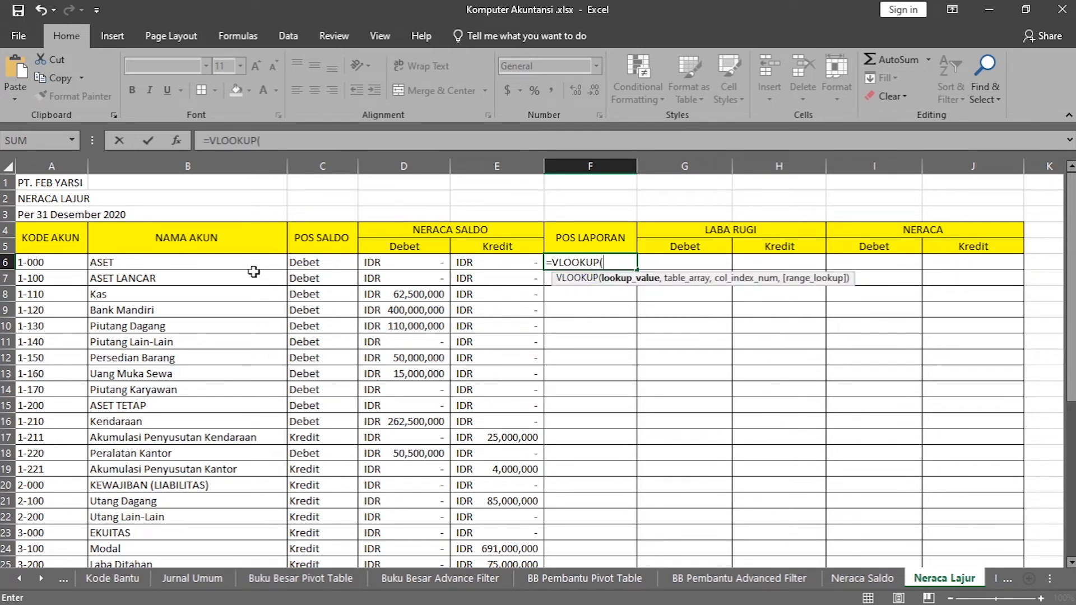
pyautogui.click(77, 262)
pyautogui.write(',')
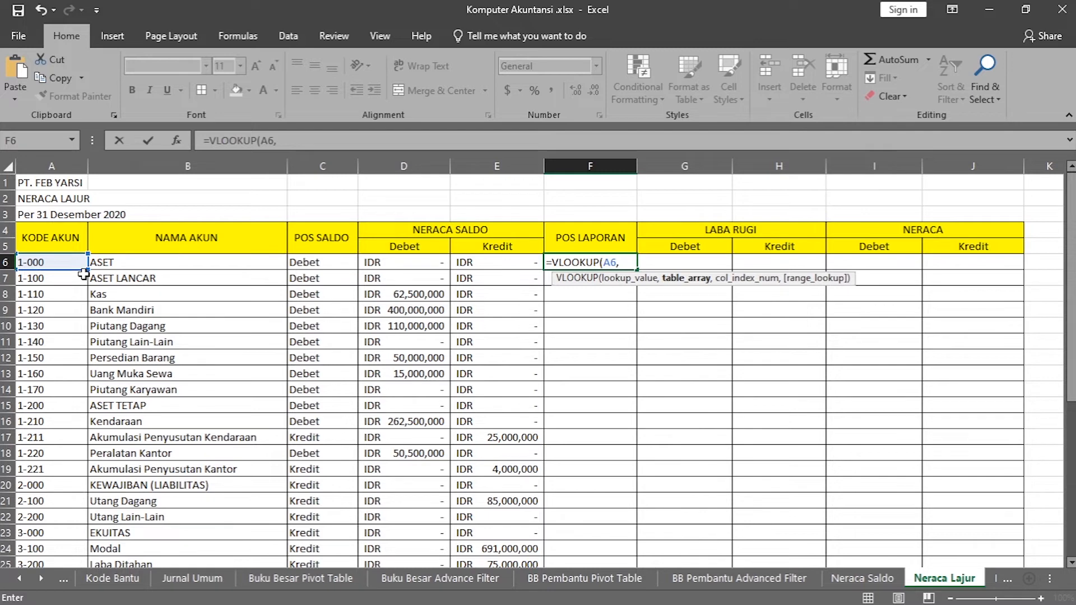
pyautogui.write('DAF')
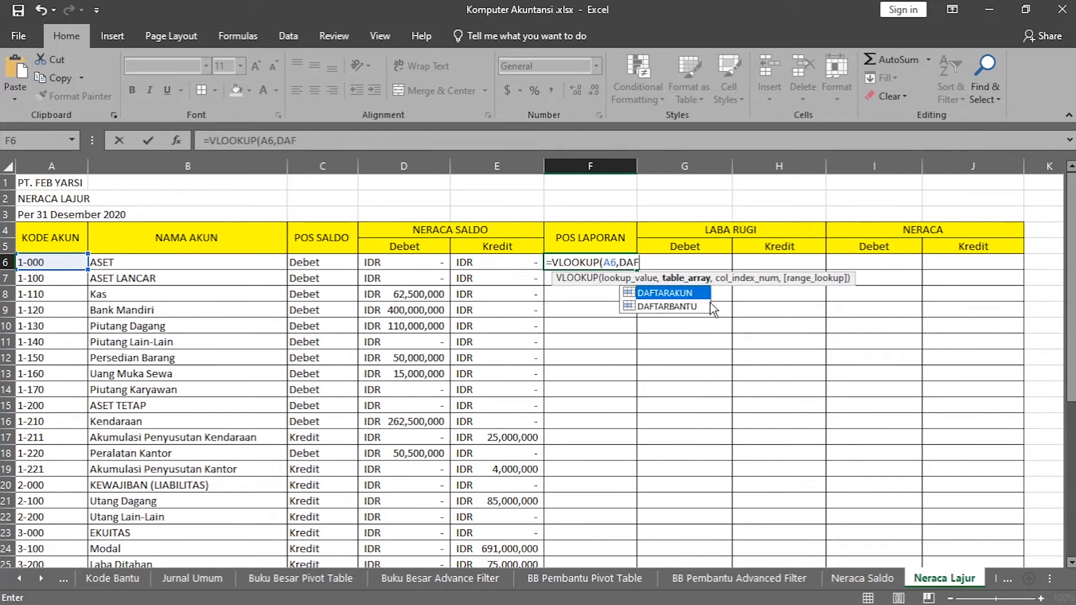
pyautogui.doubleClick(679, 293)
pyautogui.write(',')
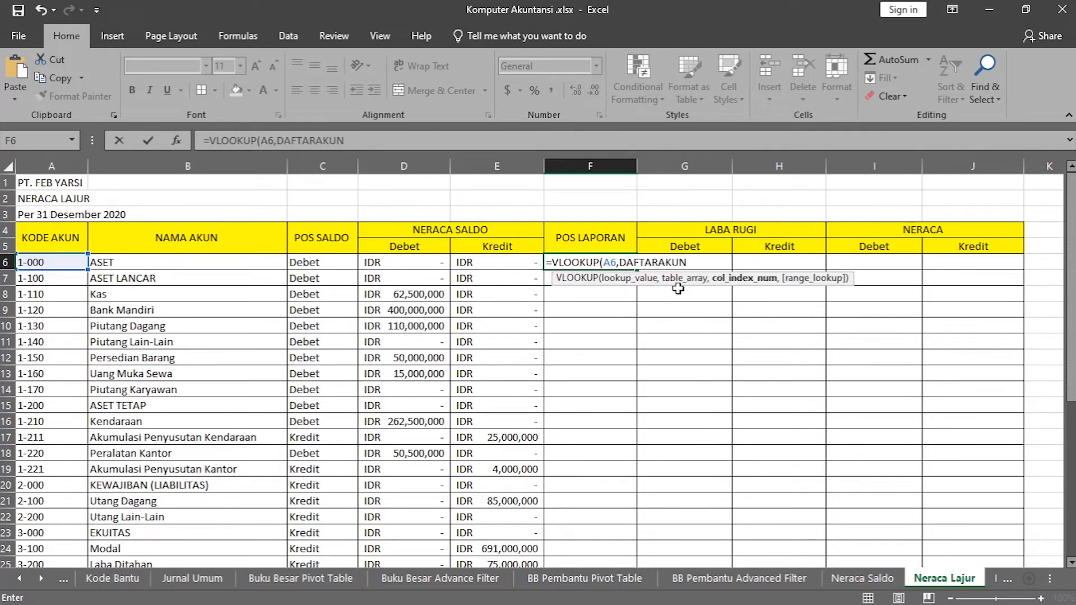
pyautogui.write('4,')
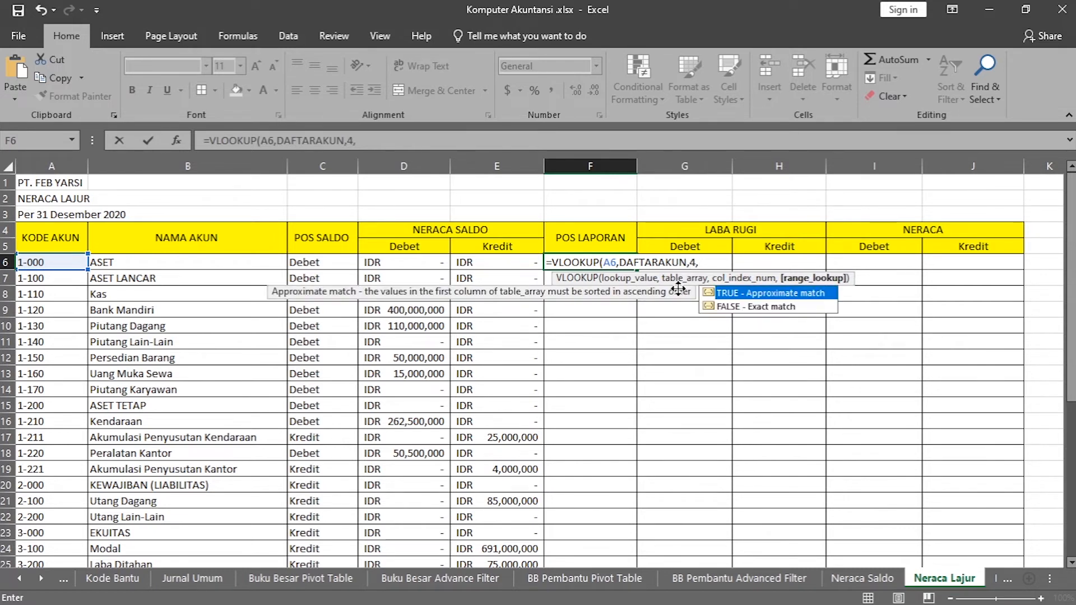
pyautogui.write('0)')
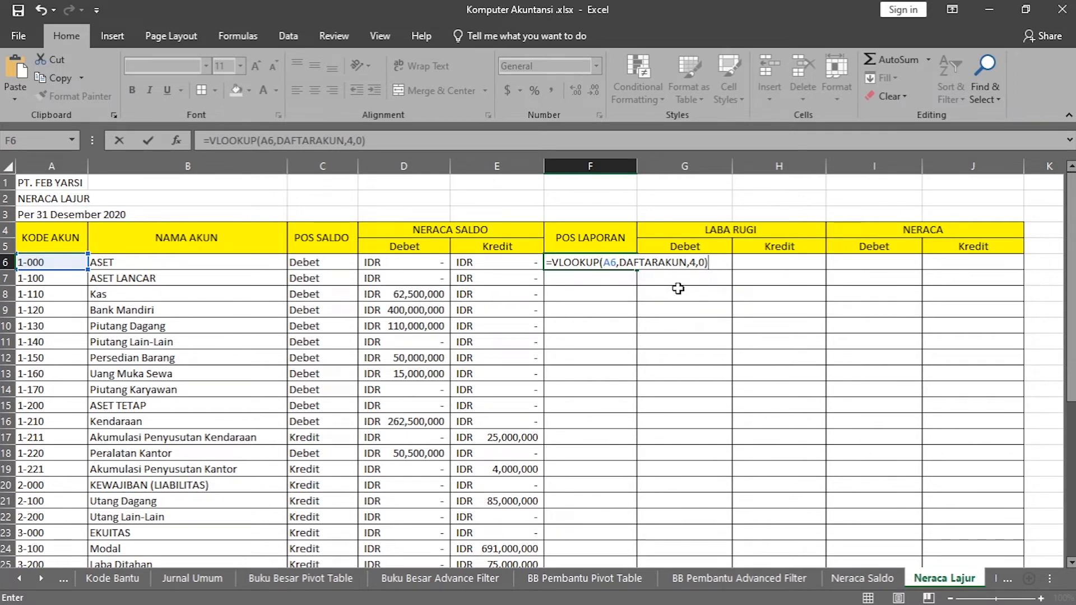
pyautogui.hotkey('ctrl', 'Return')
# Fill the F6 lookup formula down the POS LAPORAN column to F37
pyautogui.click(560, 276)
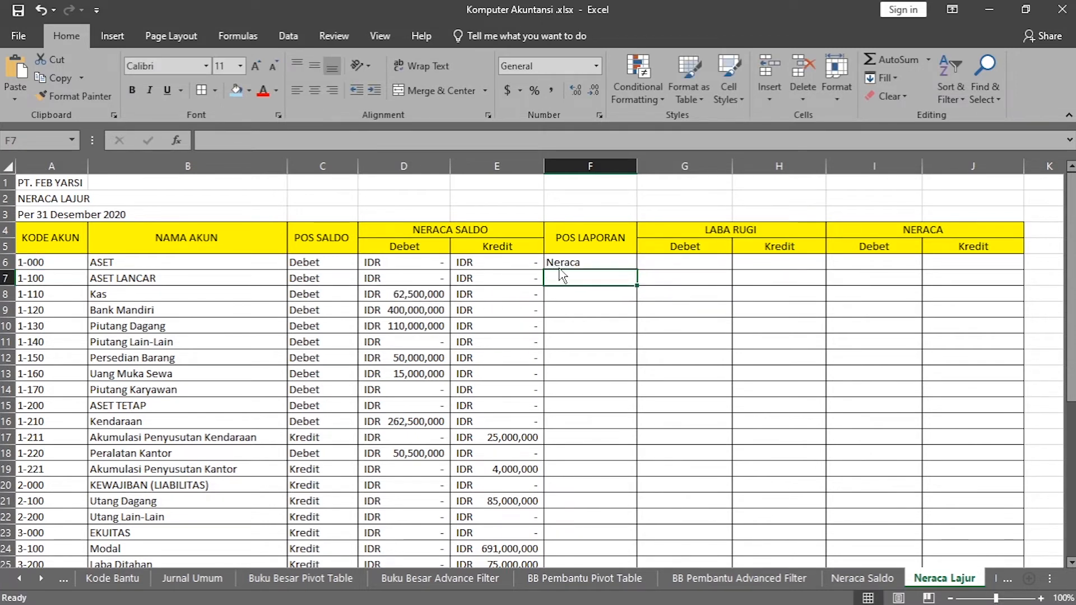
pyautogui.click(615, 259)
pyautogui.moveTo(638, 270); pyautogui.dragTo(644, 533)
pyautogui.scroll(4, 692, 391)
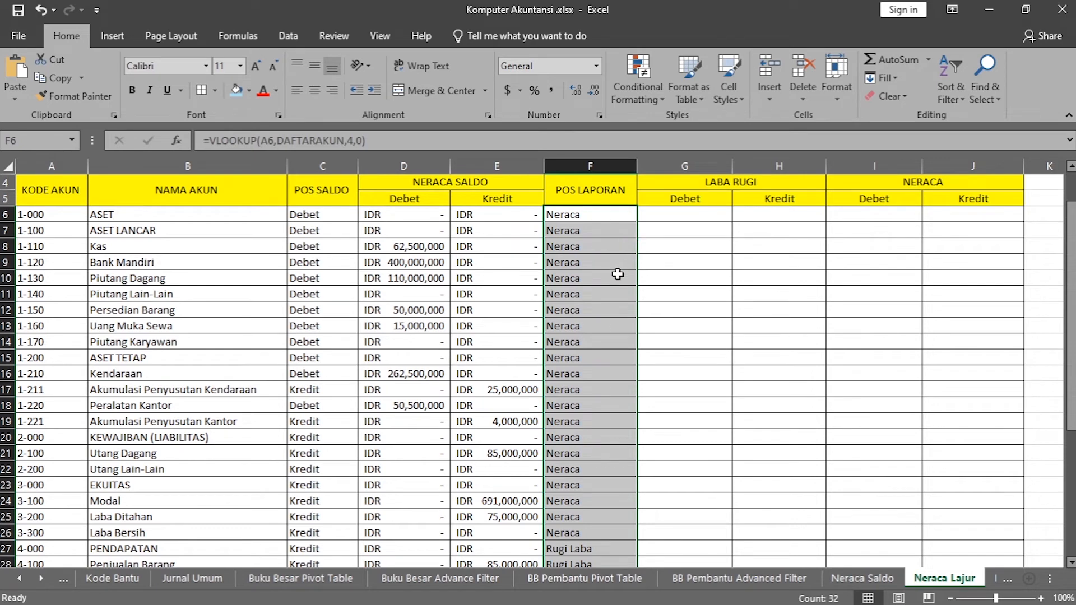
# Begin the Laba Rugi Debet formula in G6 with =IF(F6="RUGI LABA", as its condition
pyautogui.click(662, 217)
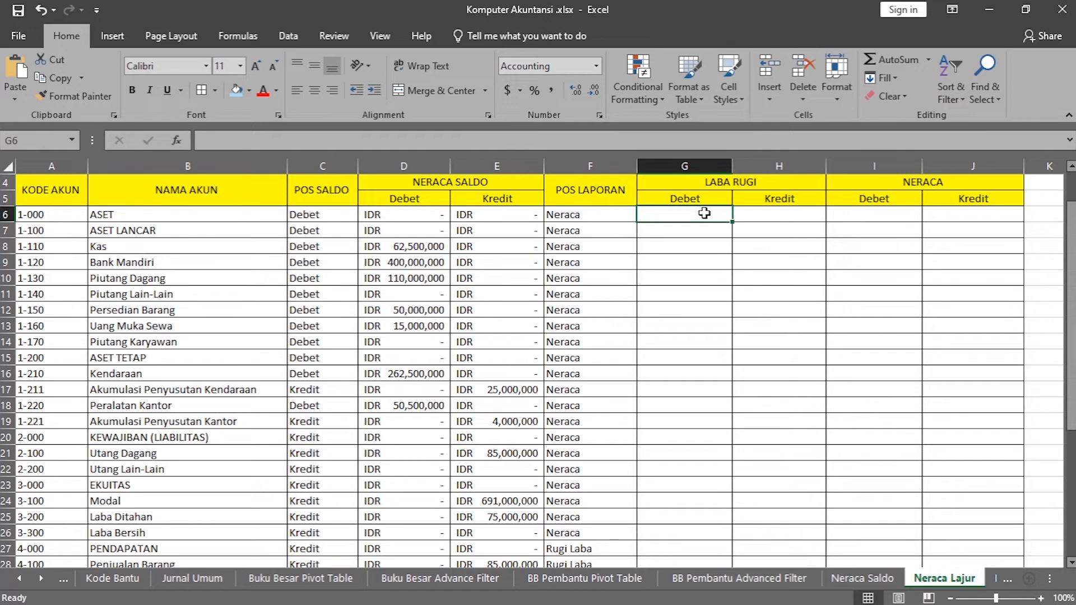
pyautogui.write('=')
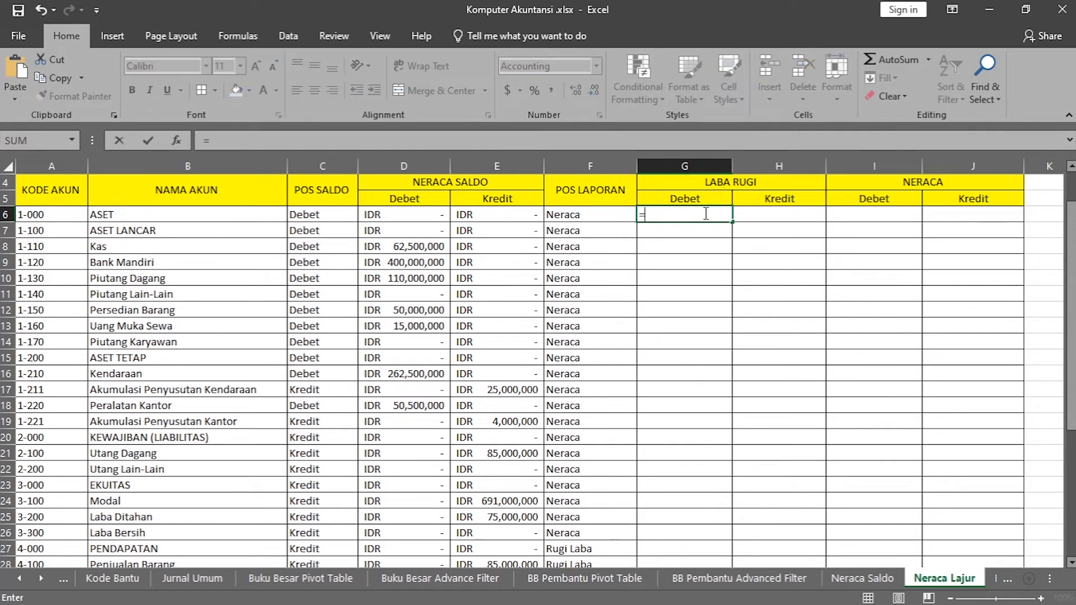
pyautogui.write('IF(')
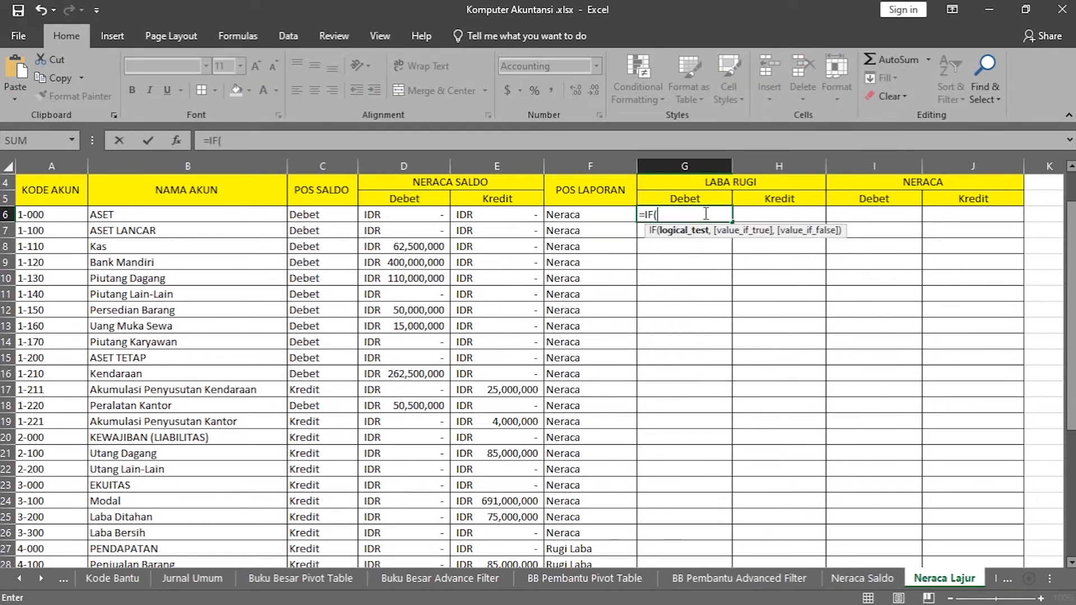
pyautogui.click(624, 213)
pyautogui.write(',')
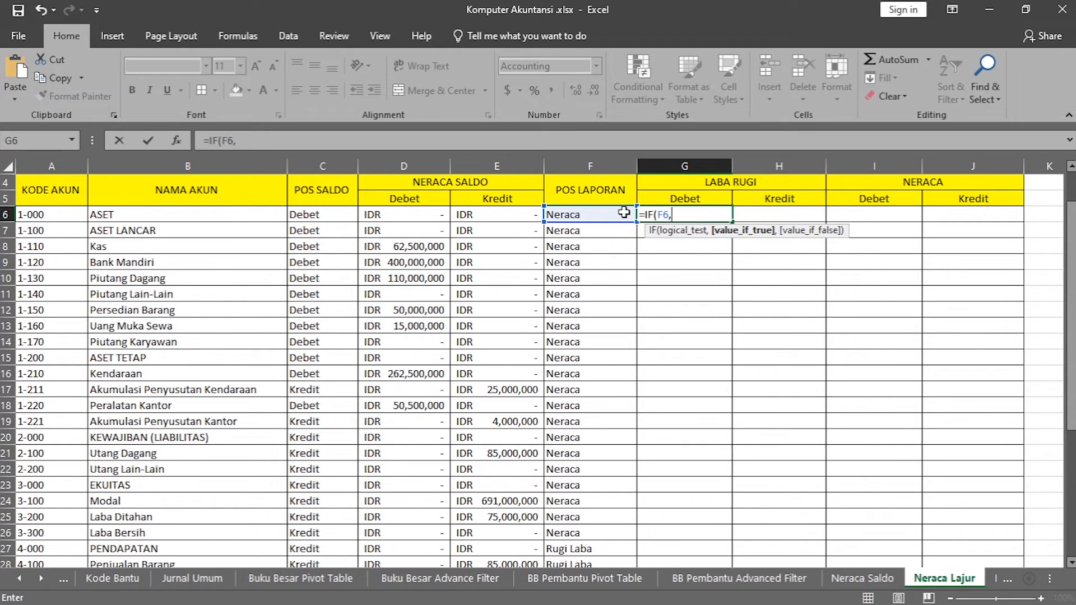
pyautogui.press('BackSpace')
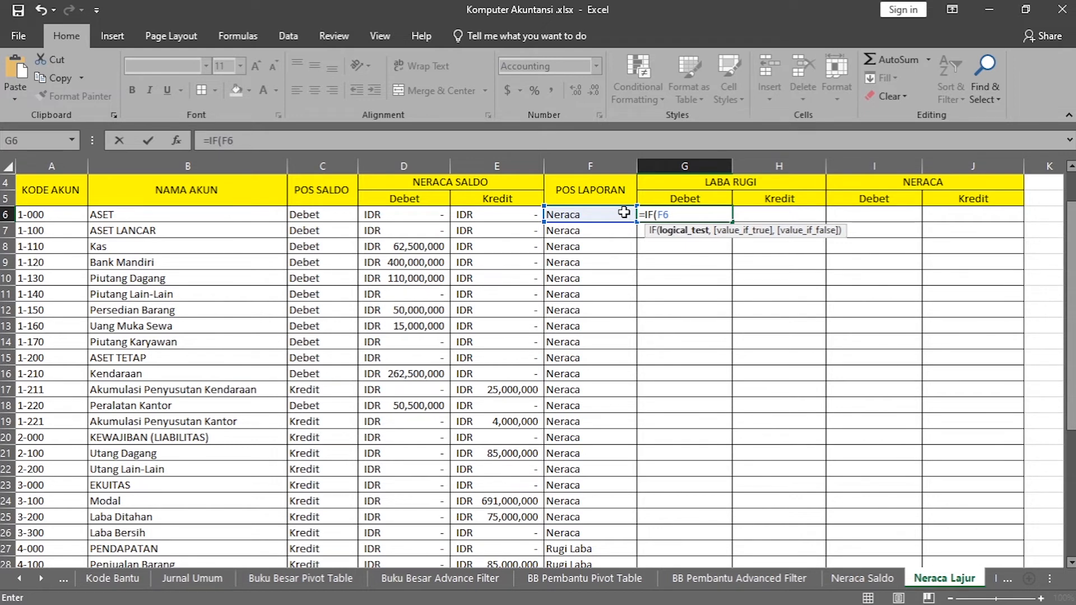
pyautogui.write('="')
pyautogui.scroll(-2, 616, 241)
pyautogui.scroll(3, 608, 402)
pyautogui.write('RUGI L')
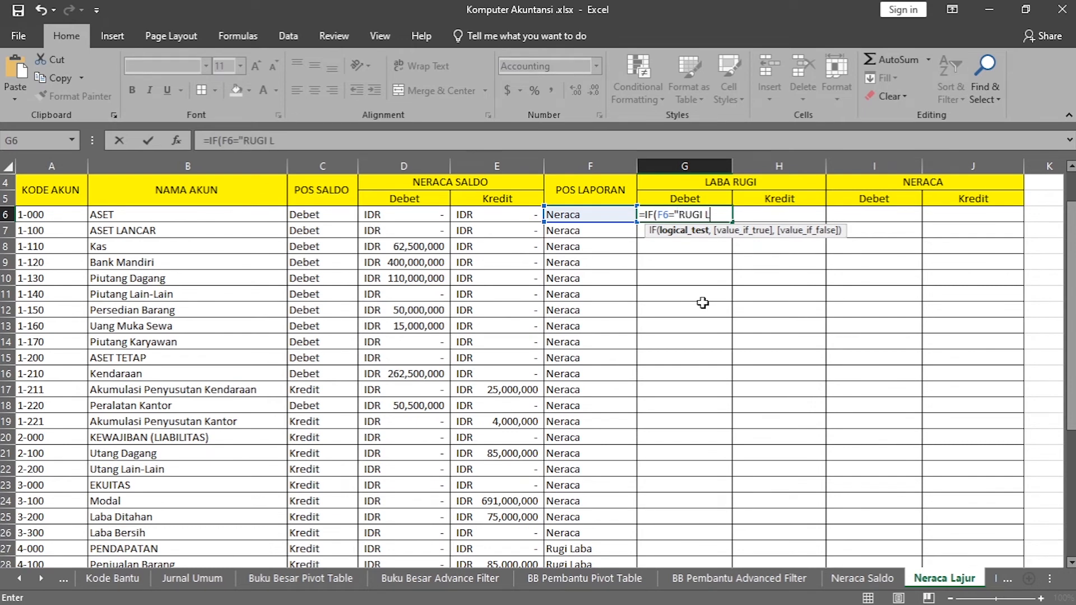
pyautogui.write('ABA",')
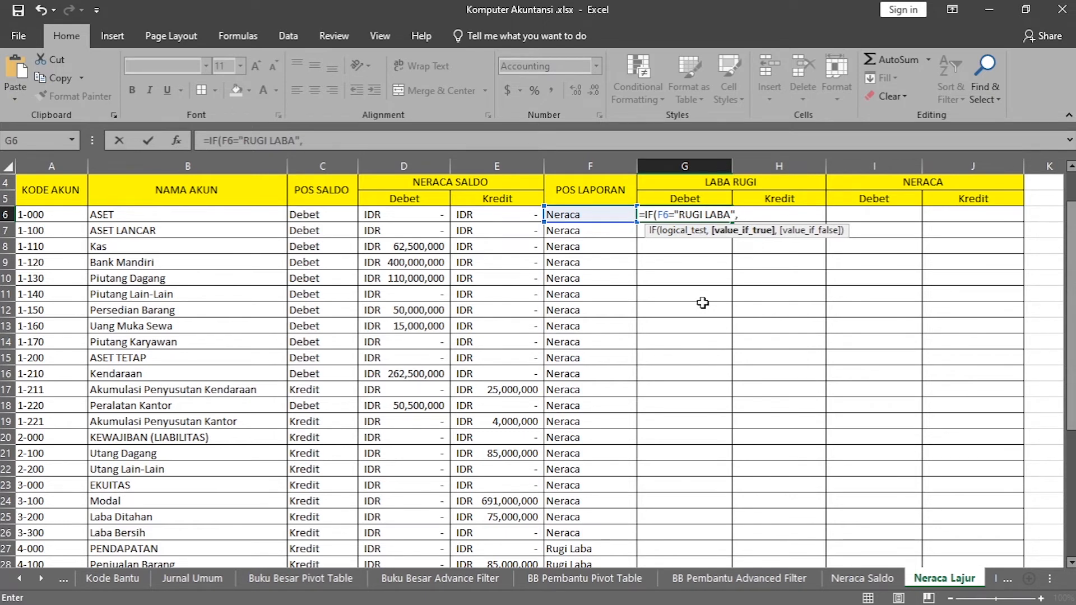
# Complete the G6 formula with D6 as value-if-true and 0 as value-if-false, and fill it down to G37
pyautogui.click(422, 219)
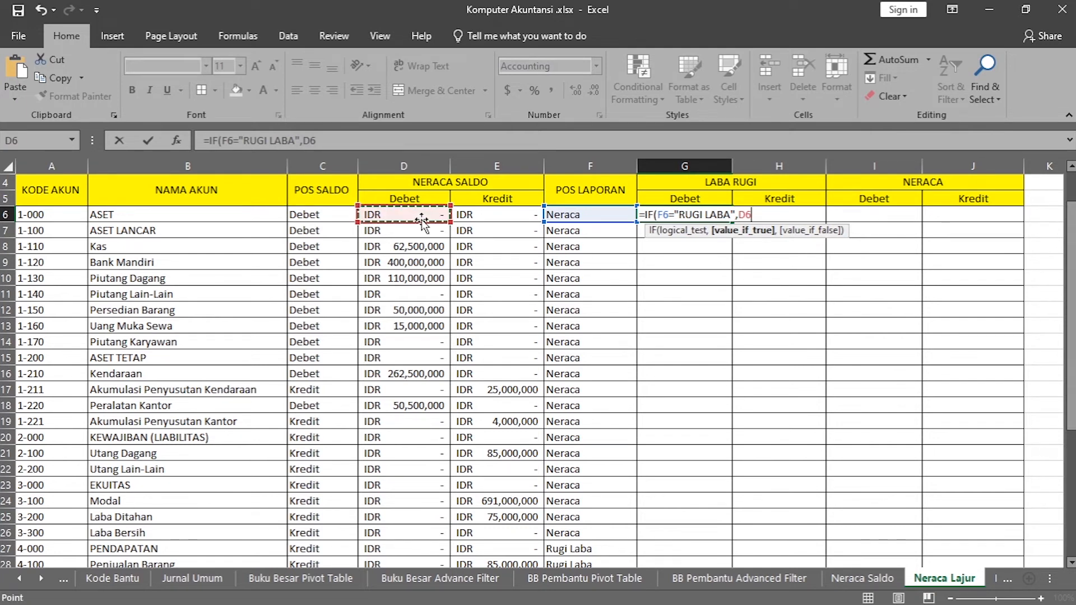
pyautogui.write(',')
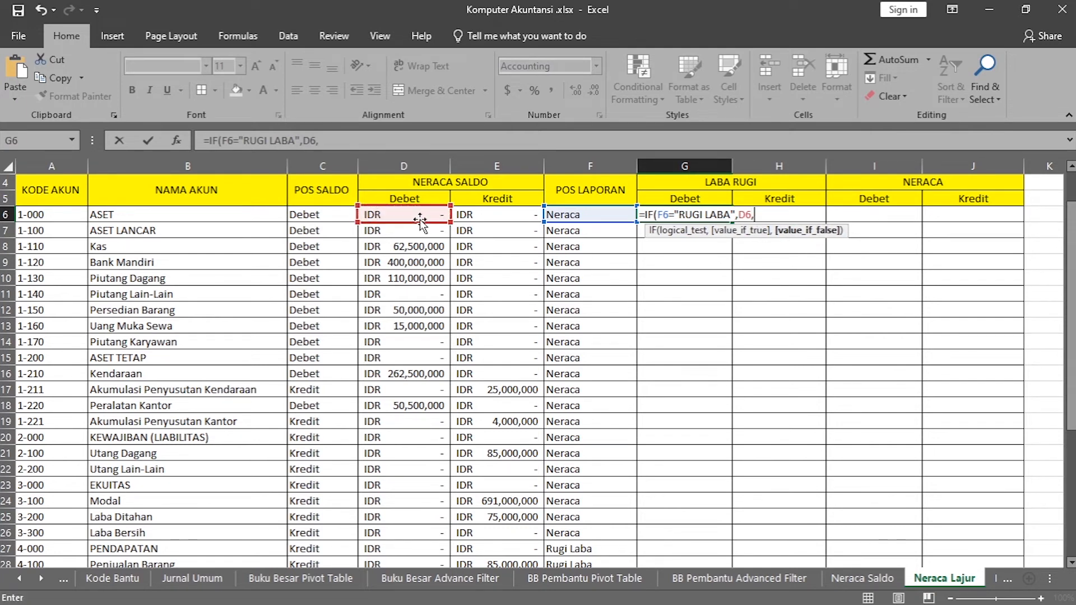
pyautogui.write('0)')
pyautogui.press('Return')
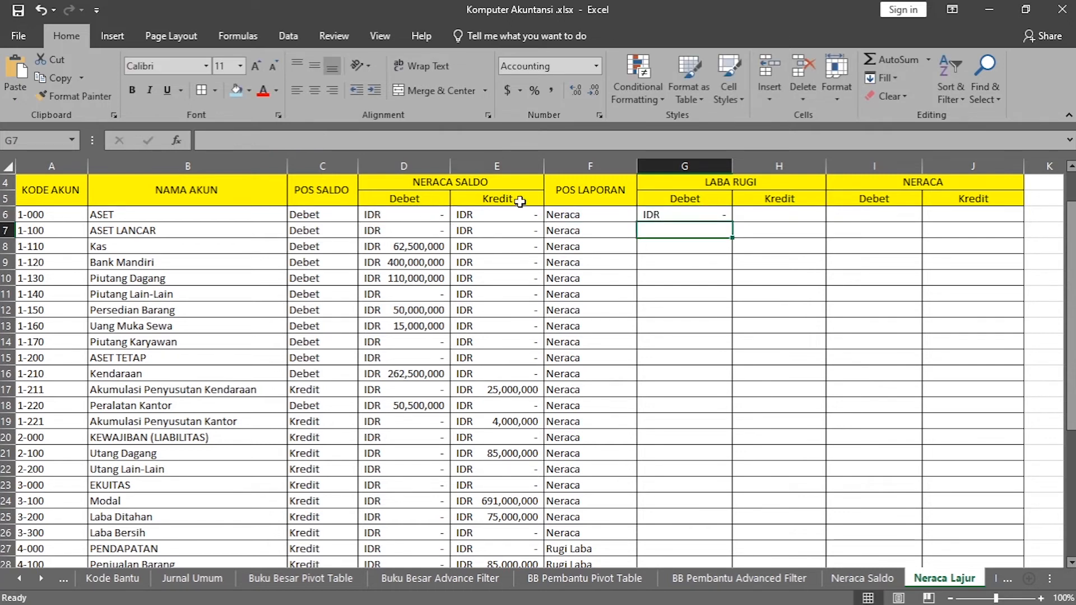
pyautogui.click(716, 214)
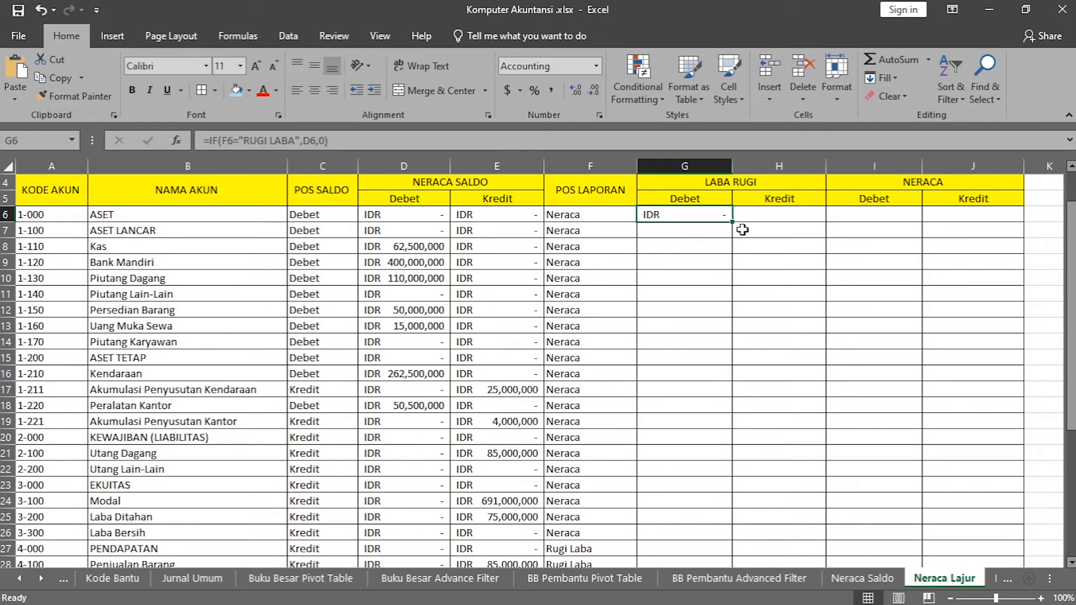
pyautogui.moveTo(731, 224); pyautogui.dragTo(728, 522)
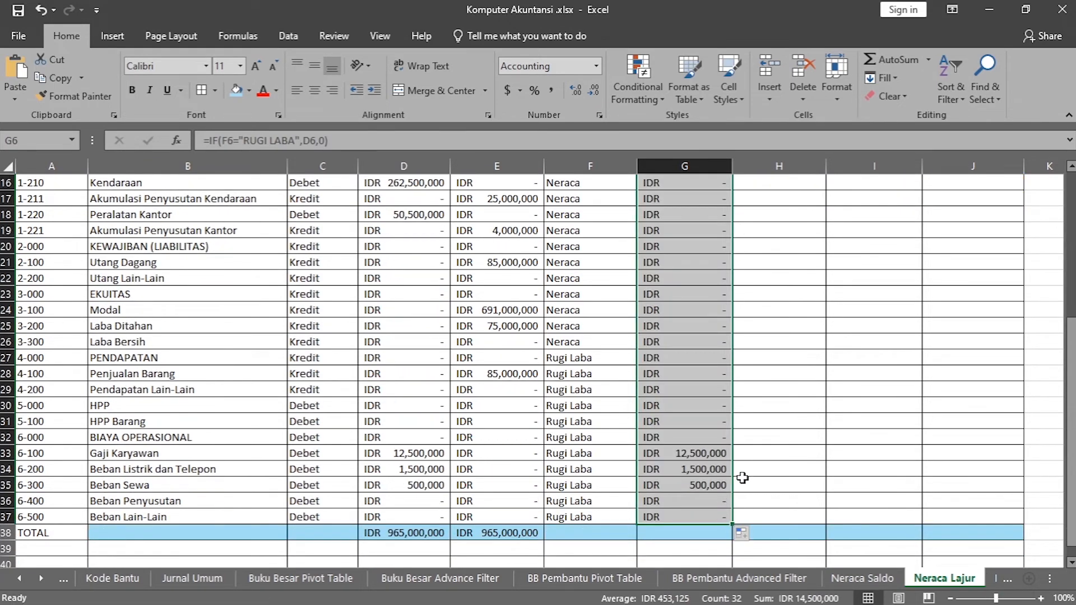